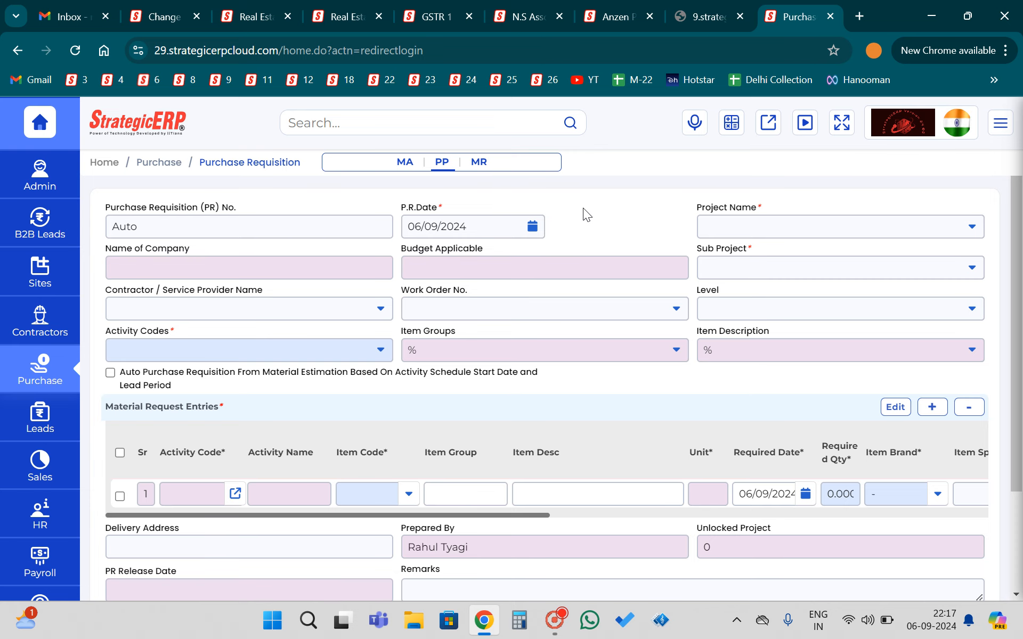
- Open a new purchase requisition and set its project name to Pune Heights
{"action": "left_click", "coordinate": [36, 369]}
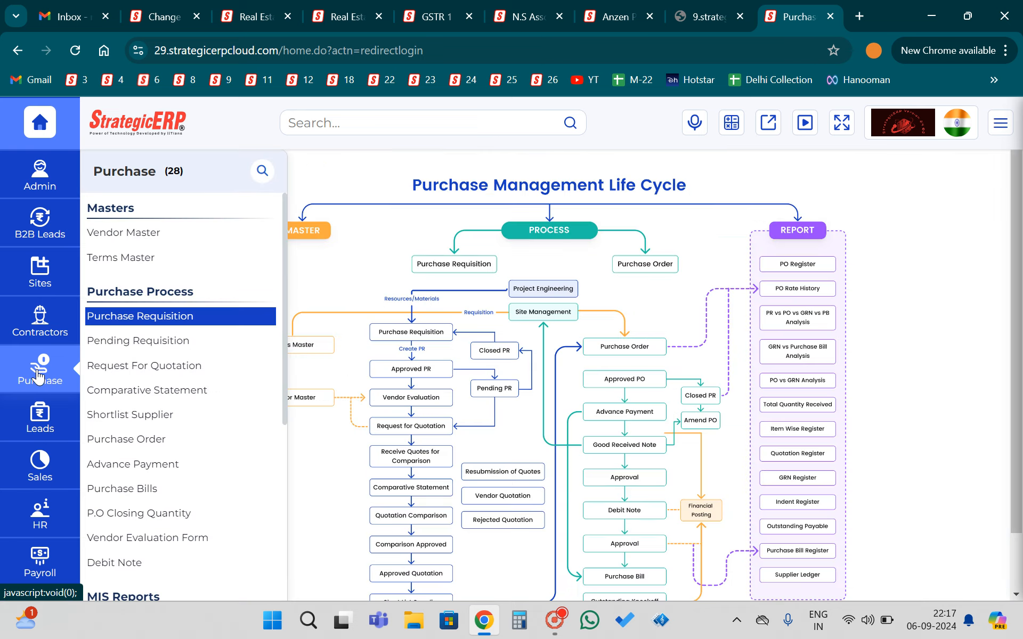
{"action": "left_click", "coordinate": [118, 322]}
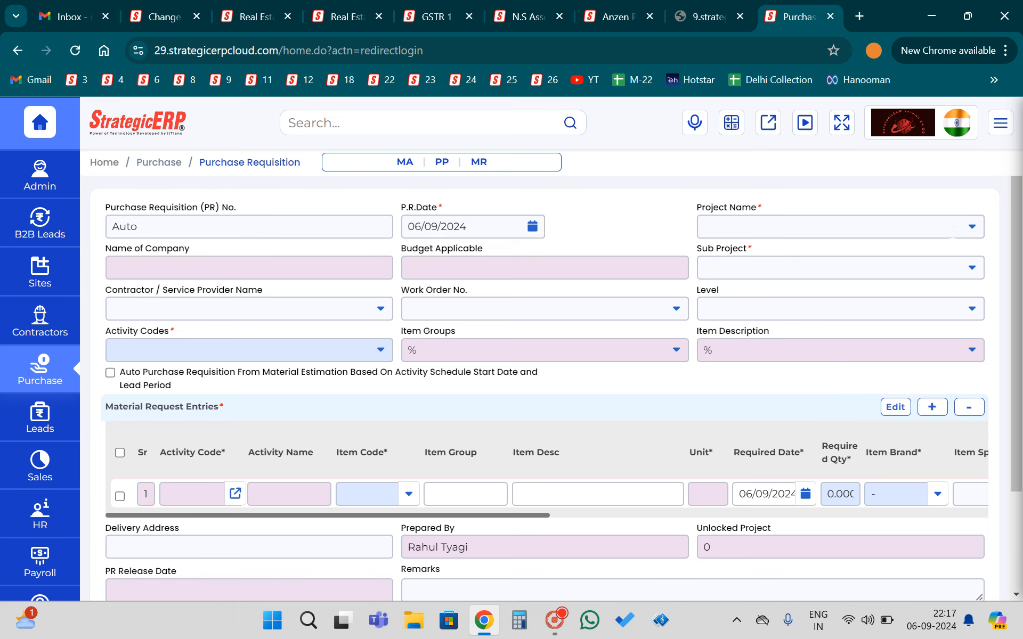
{"action": "left_click", "coordinate": [975, 228]}
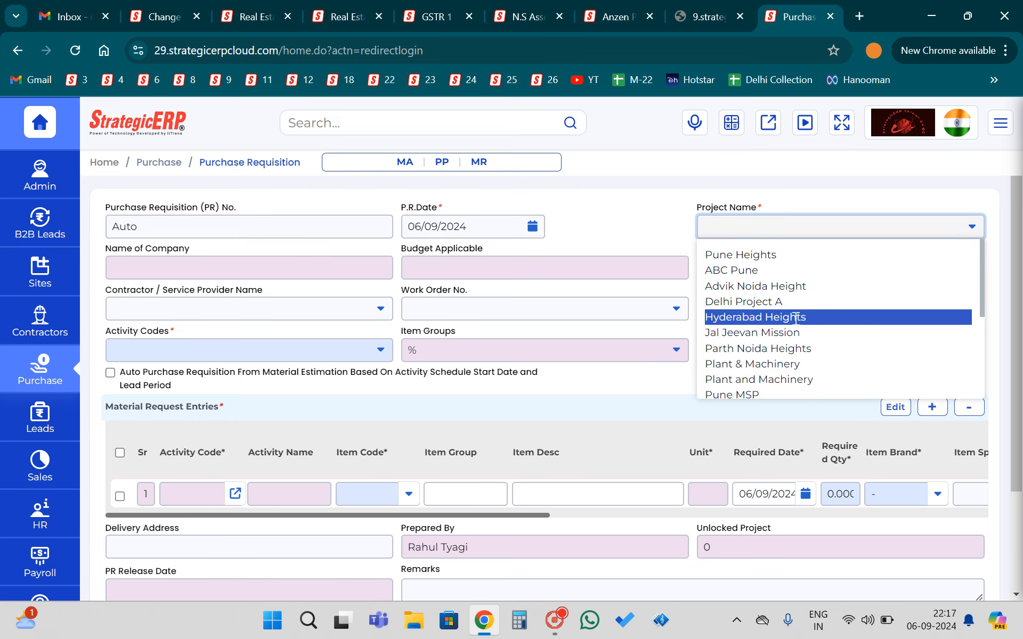
{"action": "scroll", "coordinate": [783, 332], "scroll_direction": "down", "scroll_amount": 2}
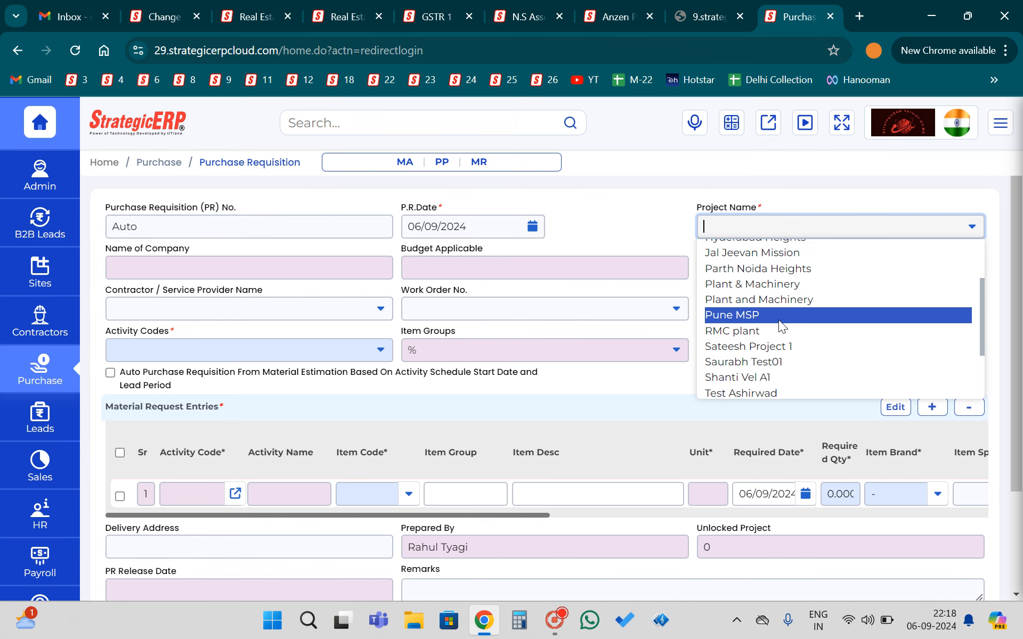
{"action": "scroll", "coordinate": [779, 318], "scroll_direction": "up", "scroll_amount": 2}
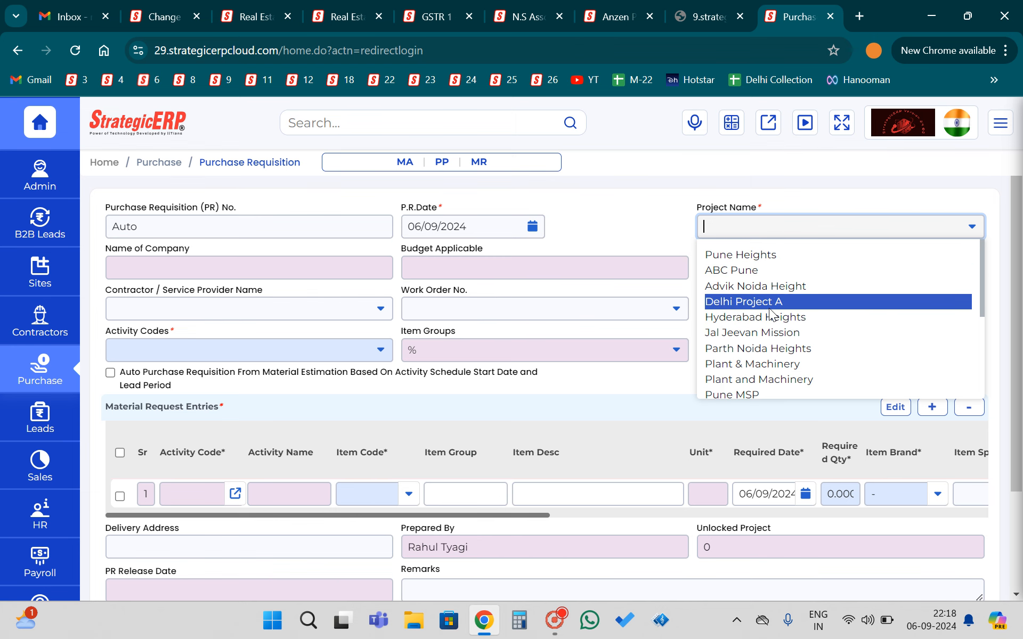
{"action": "scroll", "coordinate": [770, 315], "scroll_direction": "down", "scroll_amount": 2}
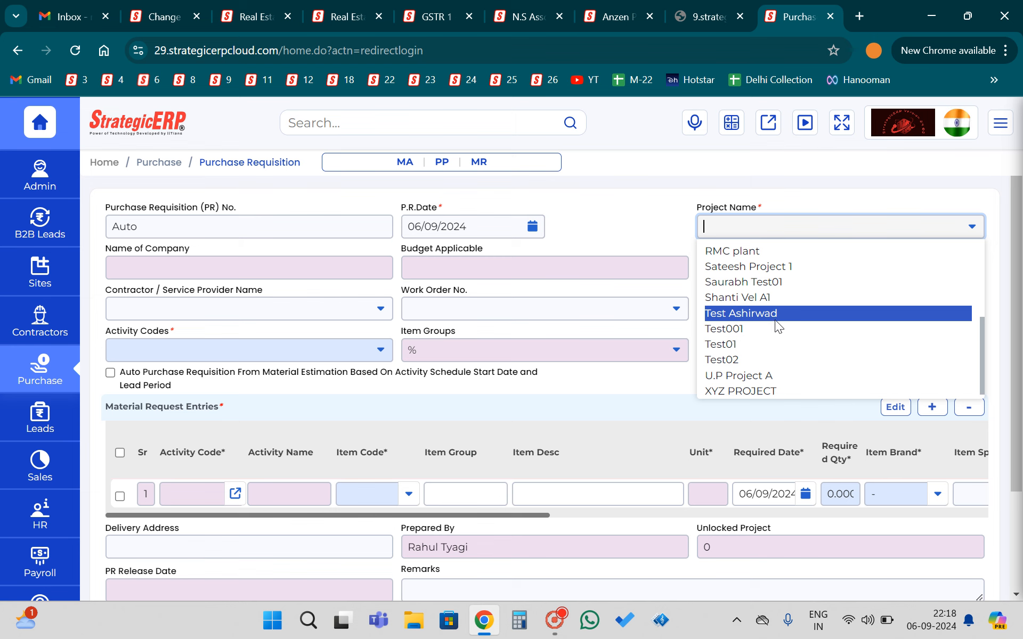
{"action": "scroll", "coordinate": [775, 319], "scroll_direction": "up", "scroll_amount": 4}
{"action": "left_click", "coordinate": [746, 251]}
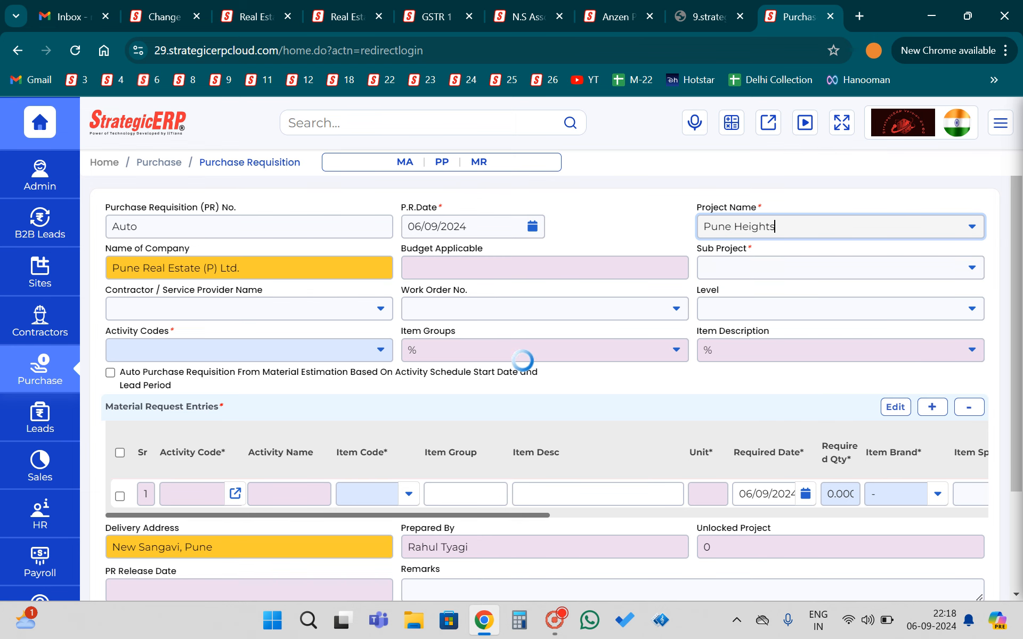
- Set the requisition's sub project to NA and its activity code to PH-NA--RCT-1, Reinforcement and concrete work-BS2
{"action": "left_click", "coordinate": [968, 270]}
{"action": "left_click", "coordinate": [274, 366]}
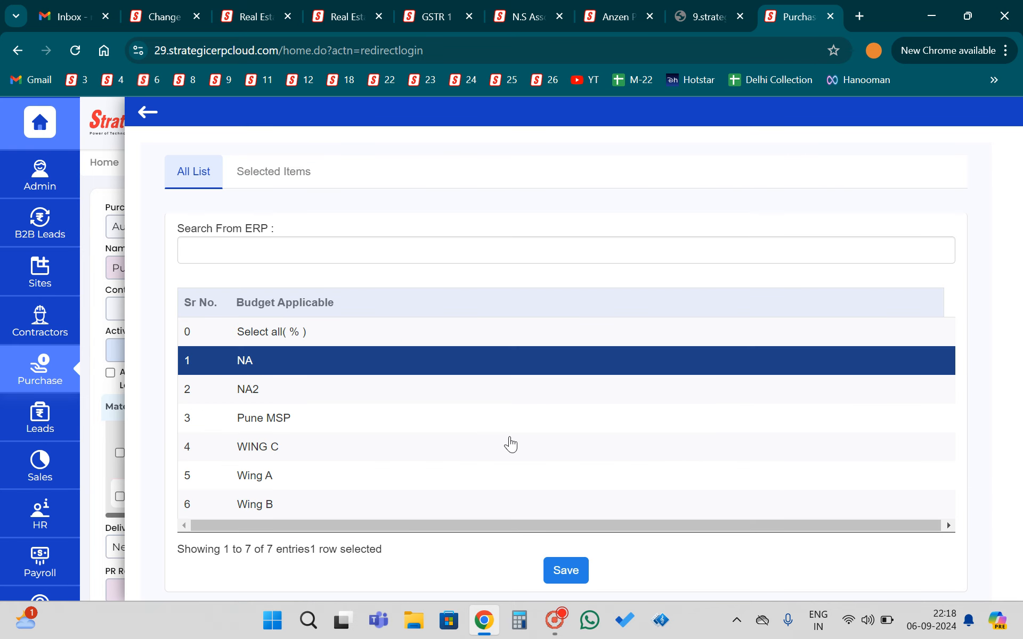
{"action": "left_click", "coordinate": [567, 571]}
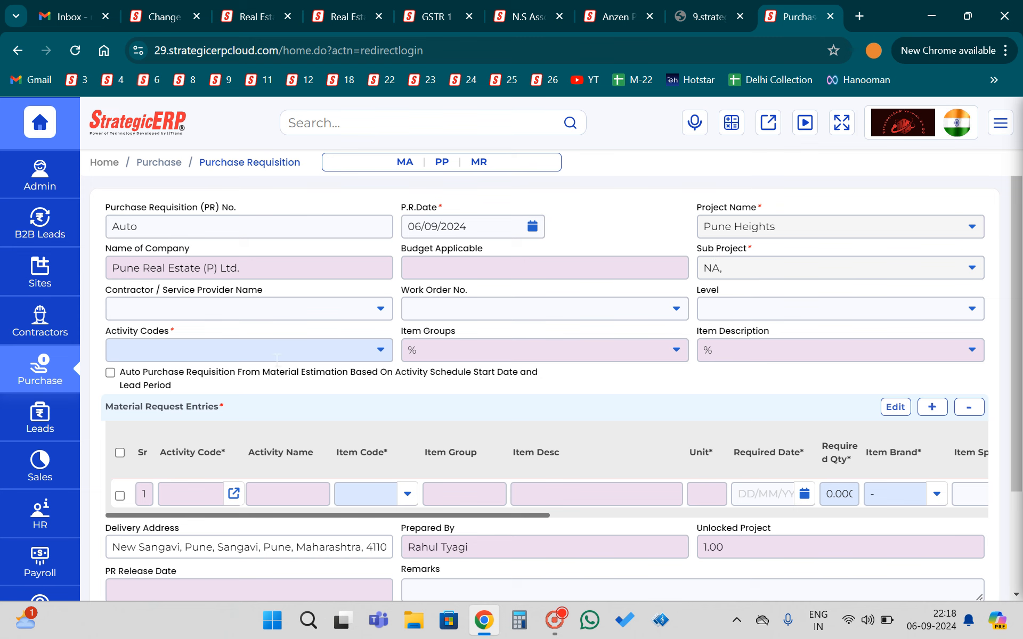
{"action": "left_click", "coordinate": [382, 351]}
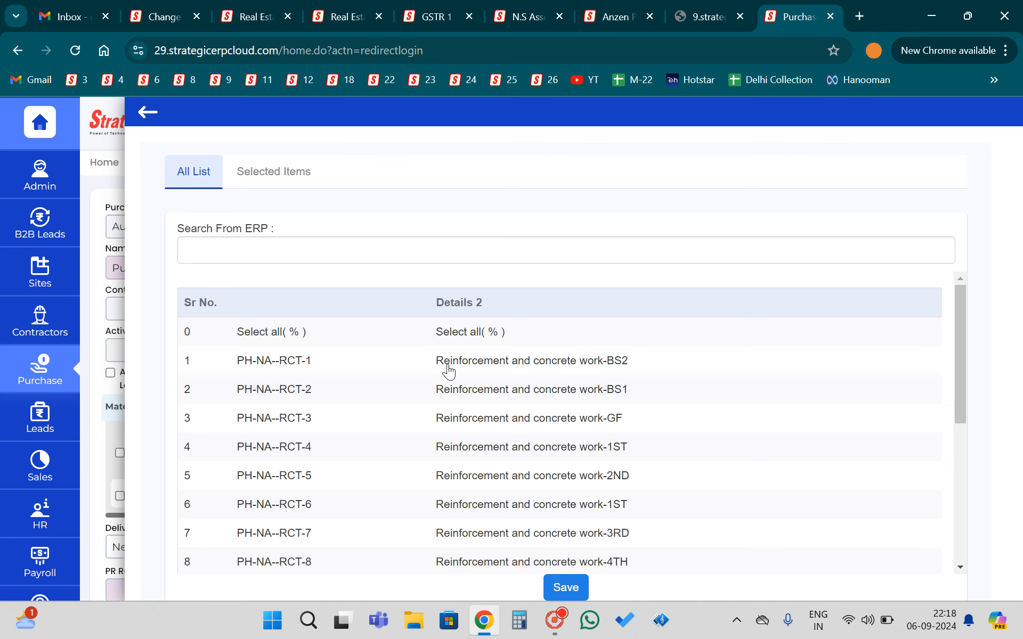
{"action": "left_click", "coordinate": [521, 371]}
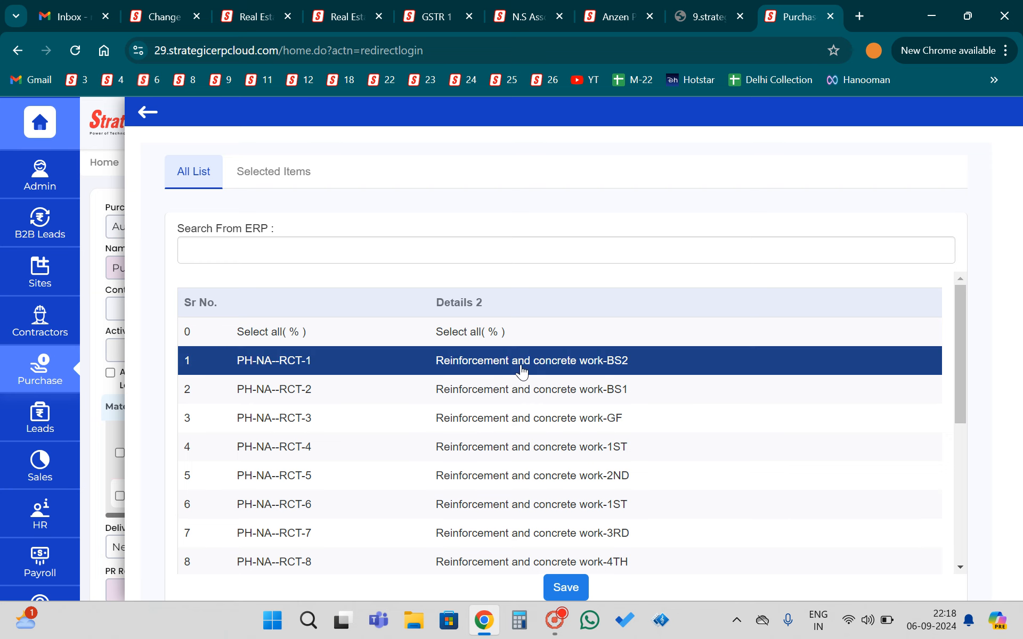
{"action": "left_click", "coordinate": [566, 591]}
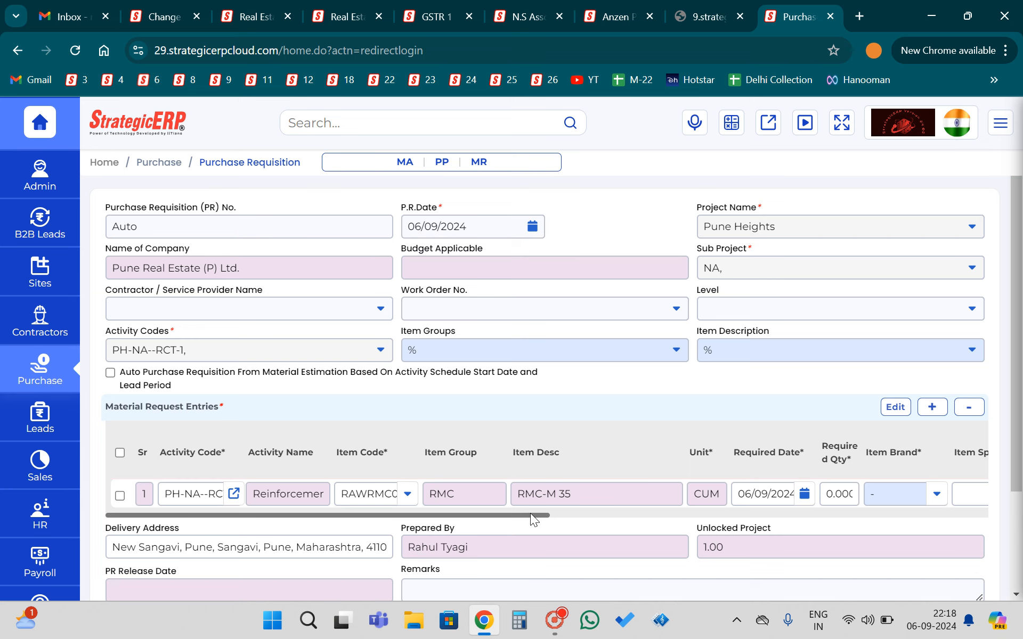
- Set the required quantity of the RMC-M 35 material request entry to 1
{"action": "left_click_drag", "start_coordinate": [529, 513], "coordinate": [661, 531]}
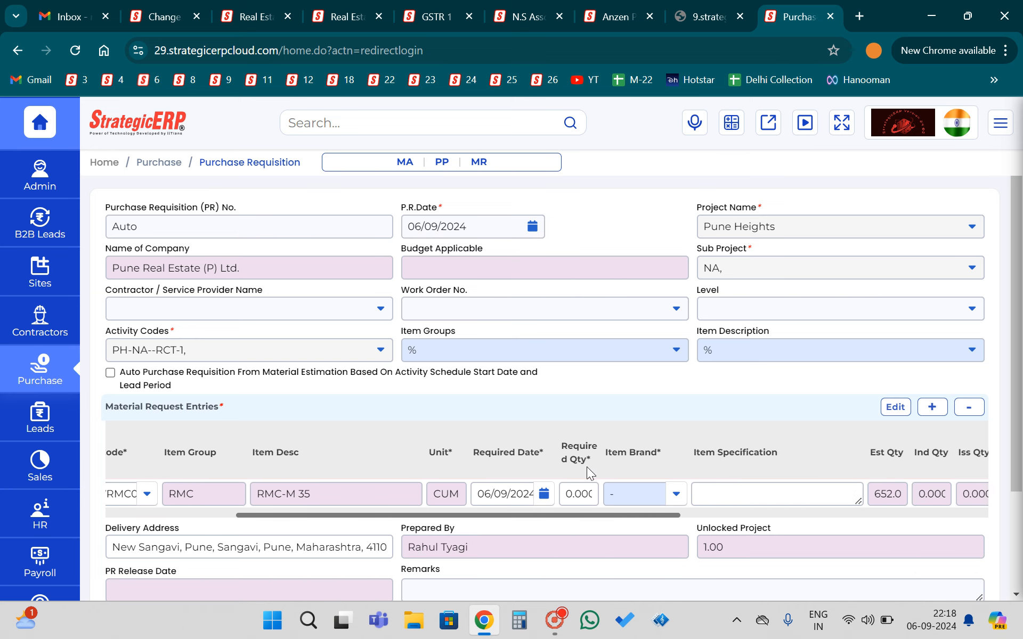
{"action": "left_click", "coordinate": [576, 493]}
{"action": "type", "text": "1"}
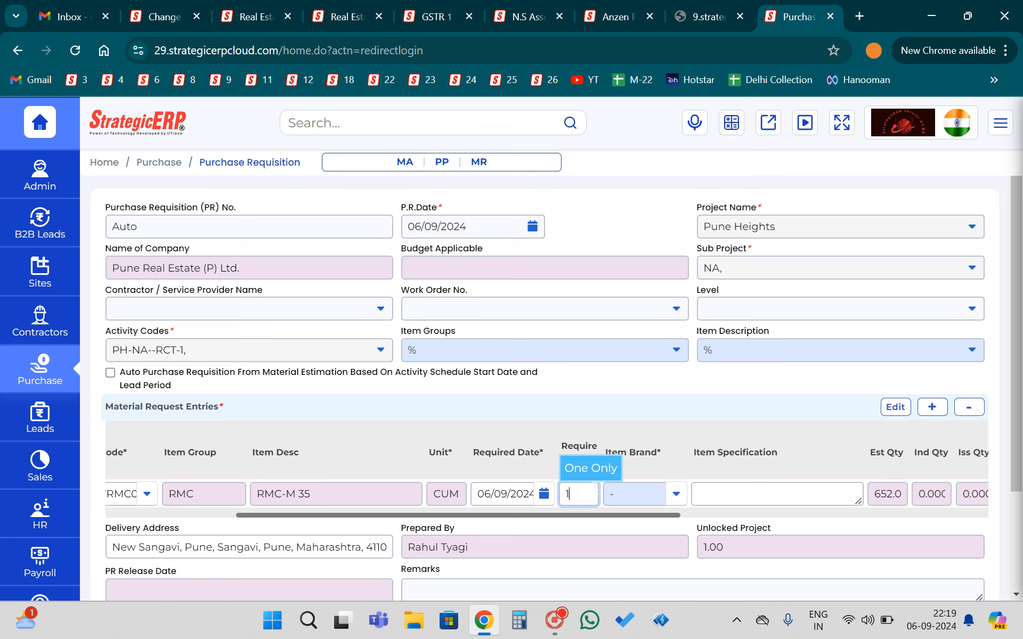
{"action": "left_click", "coordinate": [640, 419]}
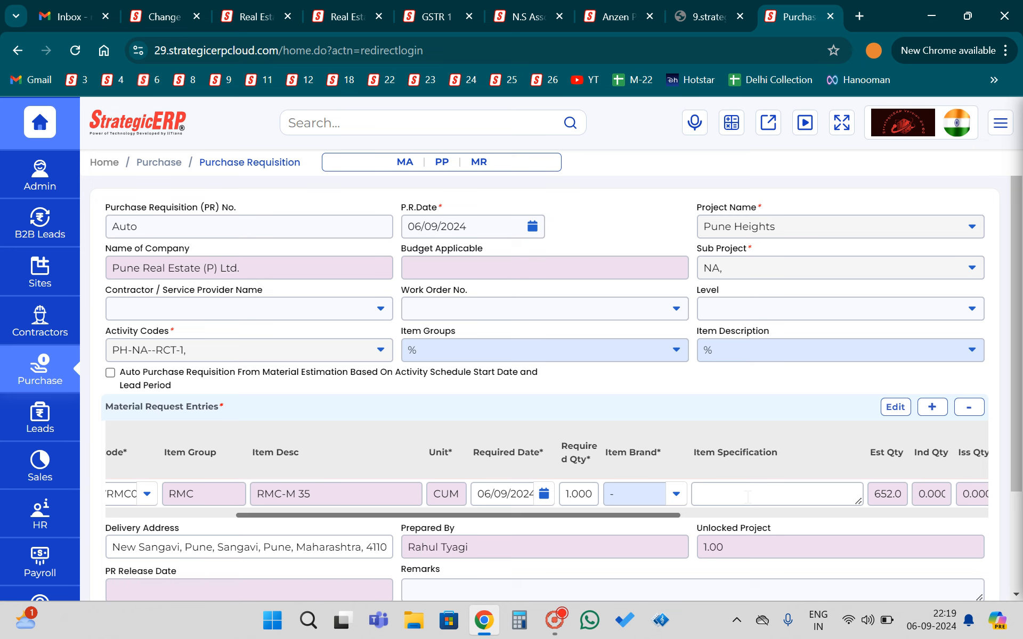
{"action": "left_click_drag", "start_coordinate": [558, 515], "coordinate": [359, 514]}
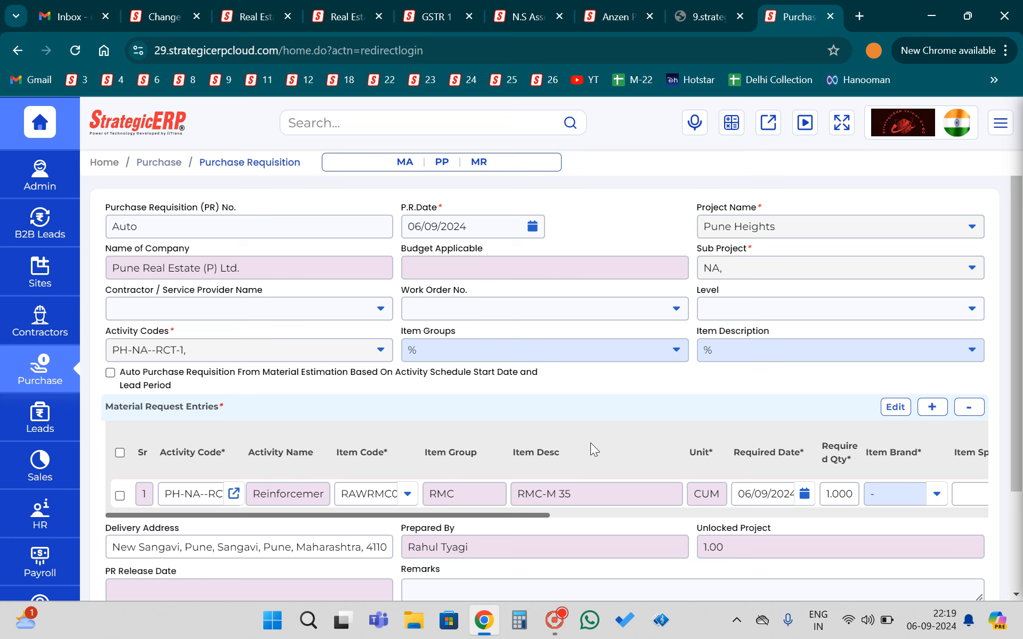
{"action": "left_click_drag", "start_coordinate": [535, 515], "coordinate": [450, 515]}
- Save the purchase requisition and send it for approval, confirming both actions
{"action": "scroll", "coordinate": [410, 402], "scroll_direction": "down", "scroll_amount": 3}
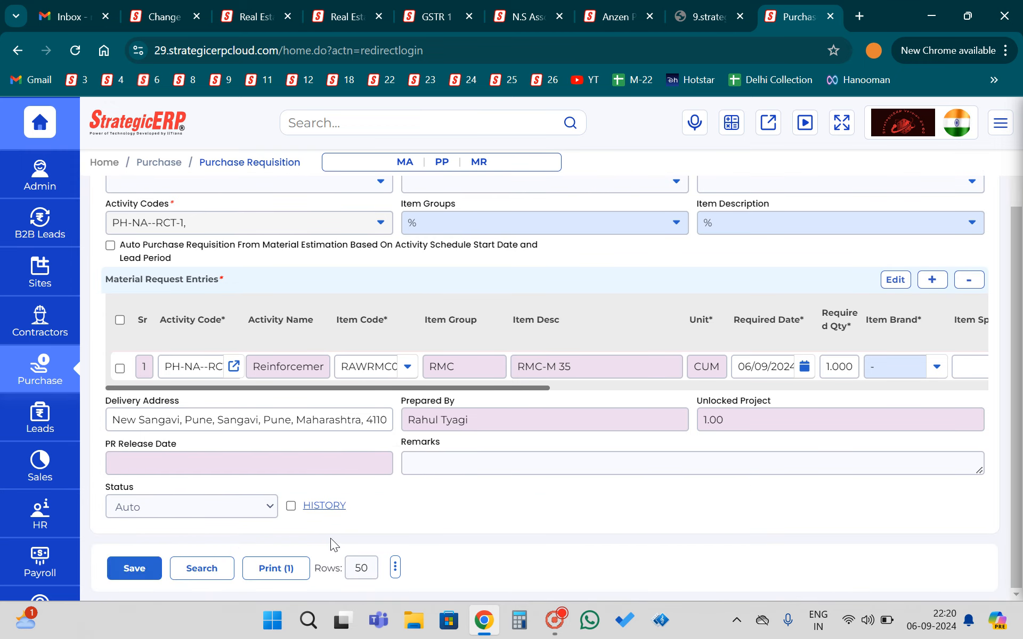
{"action": "left_click", "coordinate": [131, 572]}
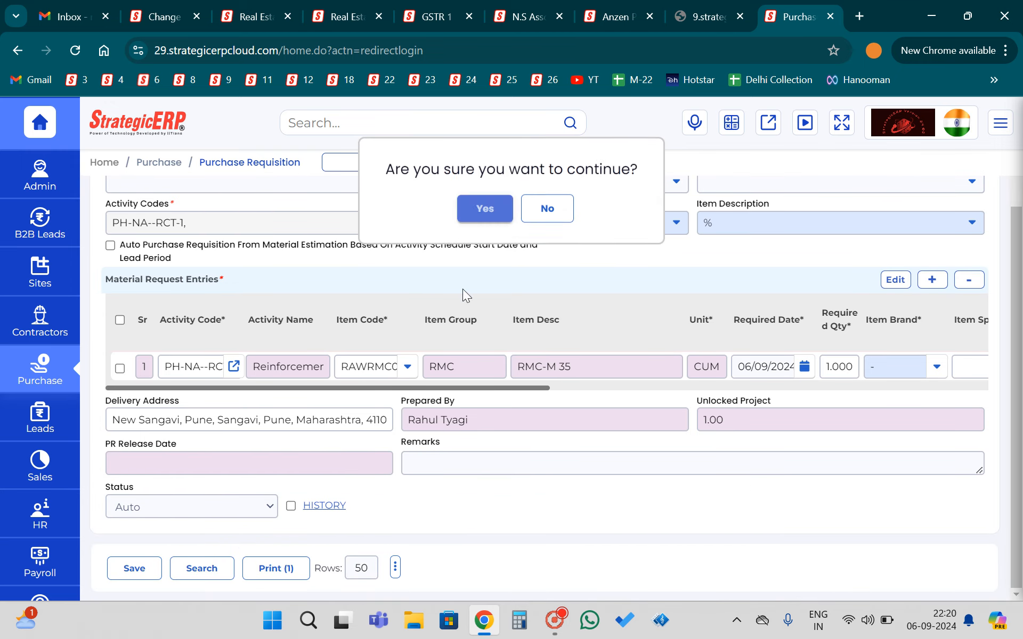
{"action": "left_click", "coordinate": [479, 219]}
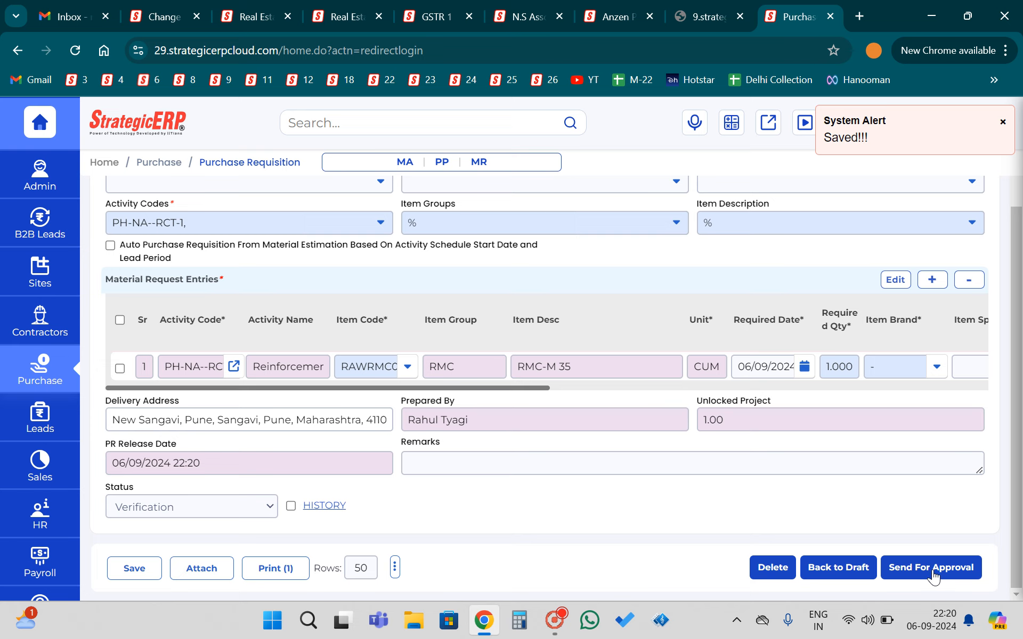
{"action": "left_click", "coordinate": [933, 572]}
{"action": "left_click", "coordinate": [493, 189]}
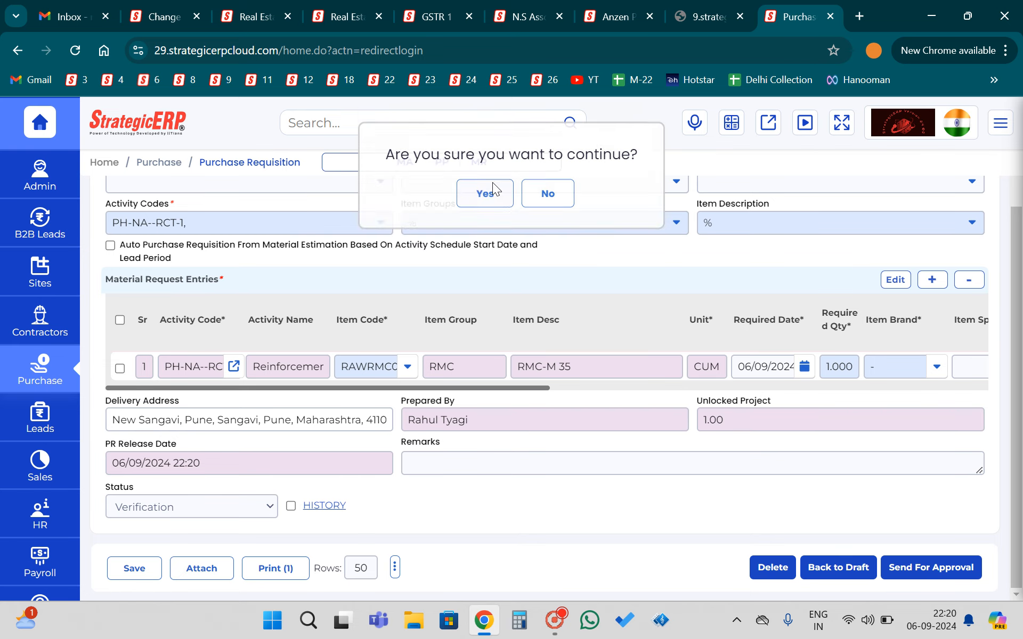
{"action": "left_click", "coordinate": [487, 206]}
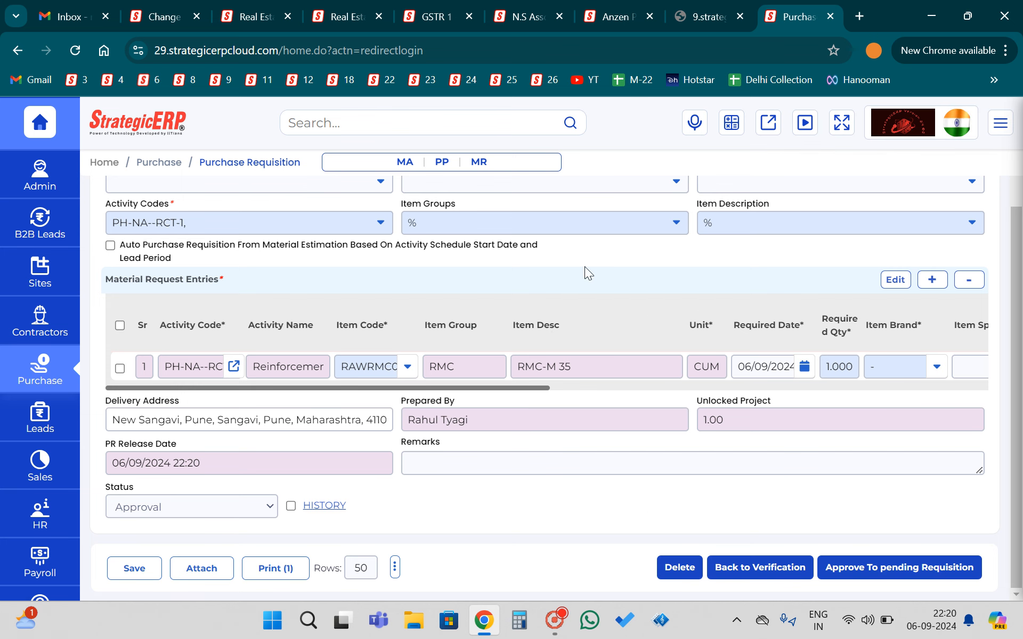
- Approve the requisition to pending requisition, assigning it to the first user in the list
{"action": "left_click", "coordinate": [885, 569]}
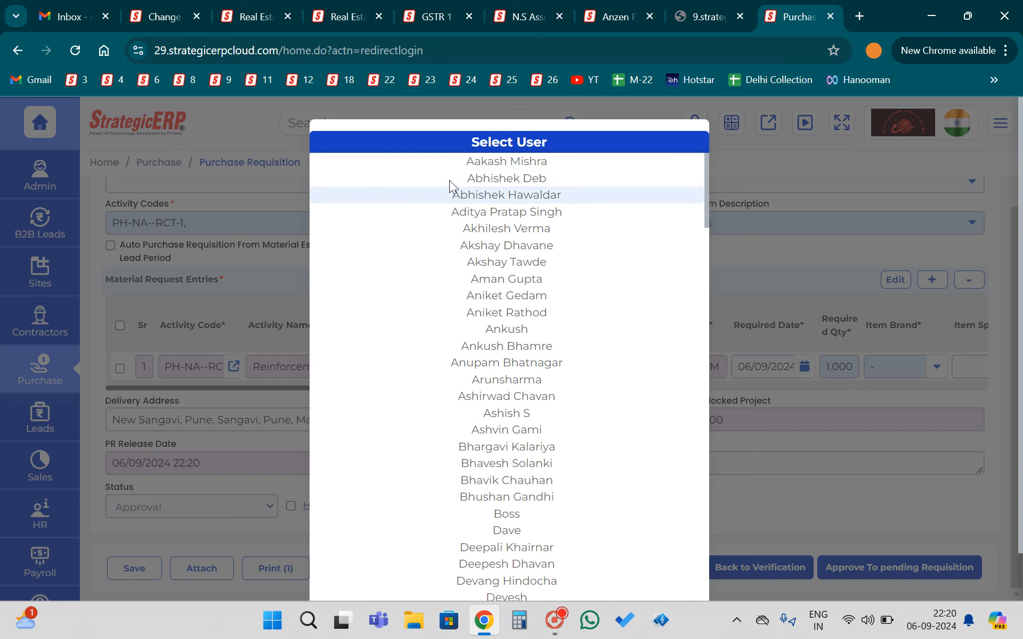
{"action": "left_click", "coordinate": [479, 164]}
{"action": "left_click", "coordinate": [474, 211]}
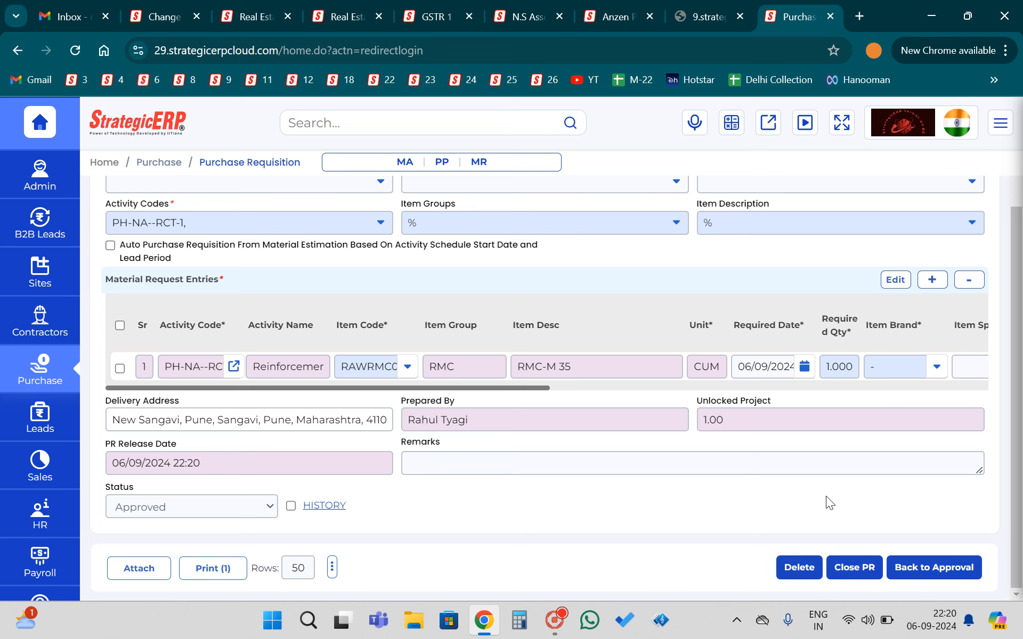
{"action": "left_click", "coordinate": [927, 571]}
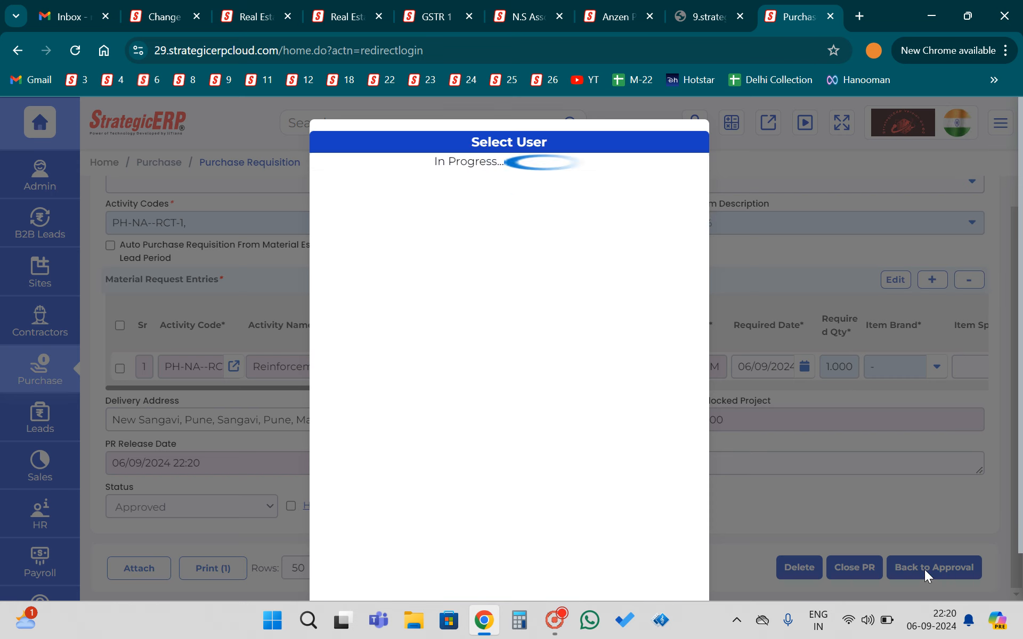
{"action": "left_click", "coordinate": [756, 167]}
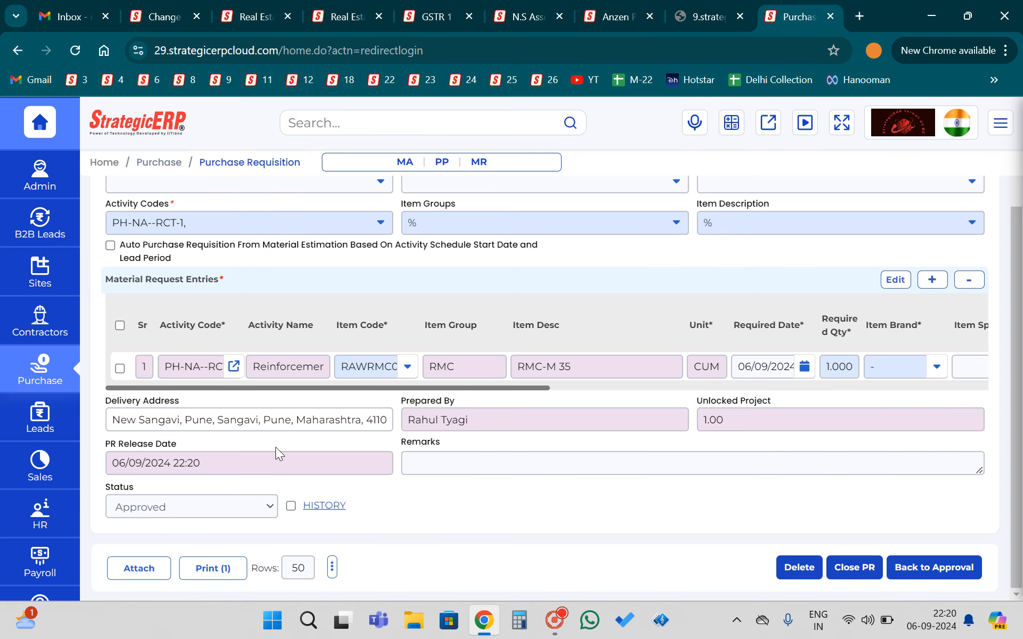
- Open a new request for quotation with project name Pune Heights and process type Direct PO
{"action": "scroll", "coordinate": [258, 477], "scroll_direction": "up", "scroll_amount": 2}
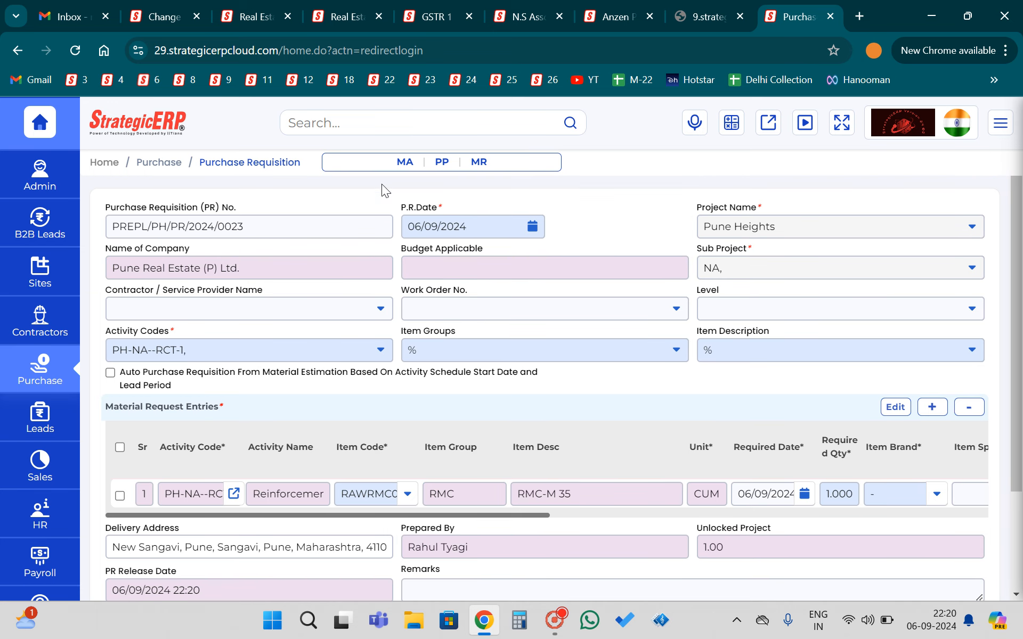
{"action": "left_click", "coordinate": [441, 161]}
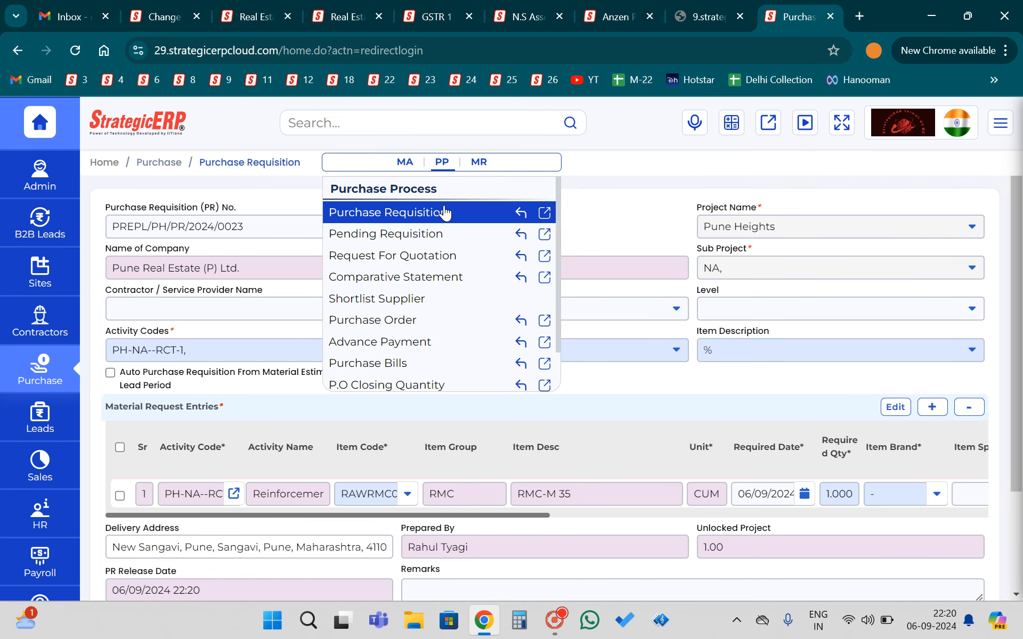
{"action": "left_click", "coordinate": [381, 258]}
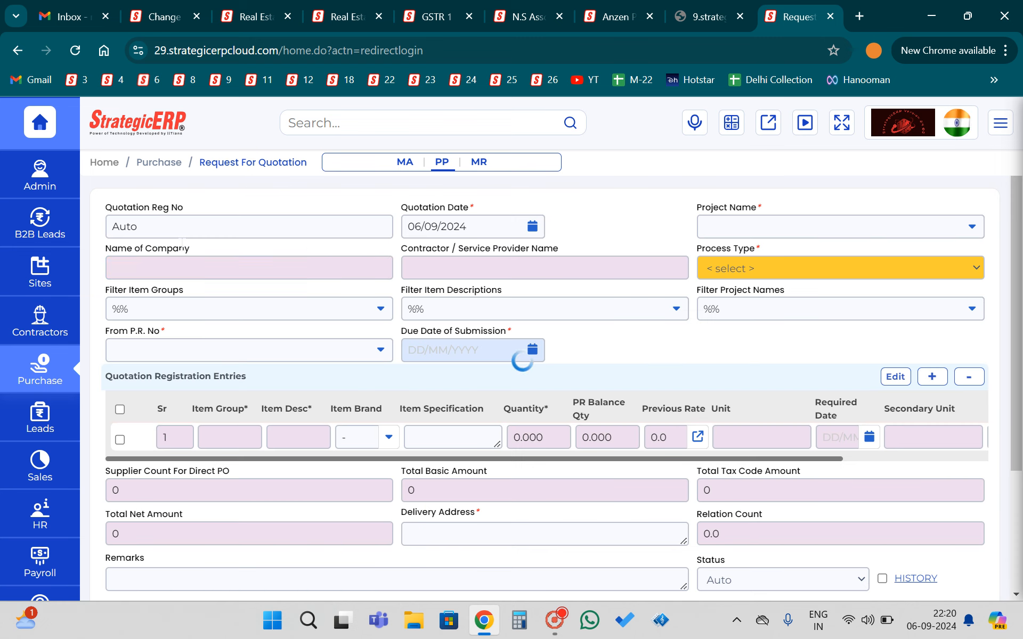
{"action": "left_click", "coordinate": [972, 230]}
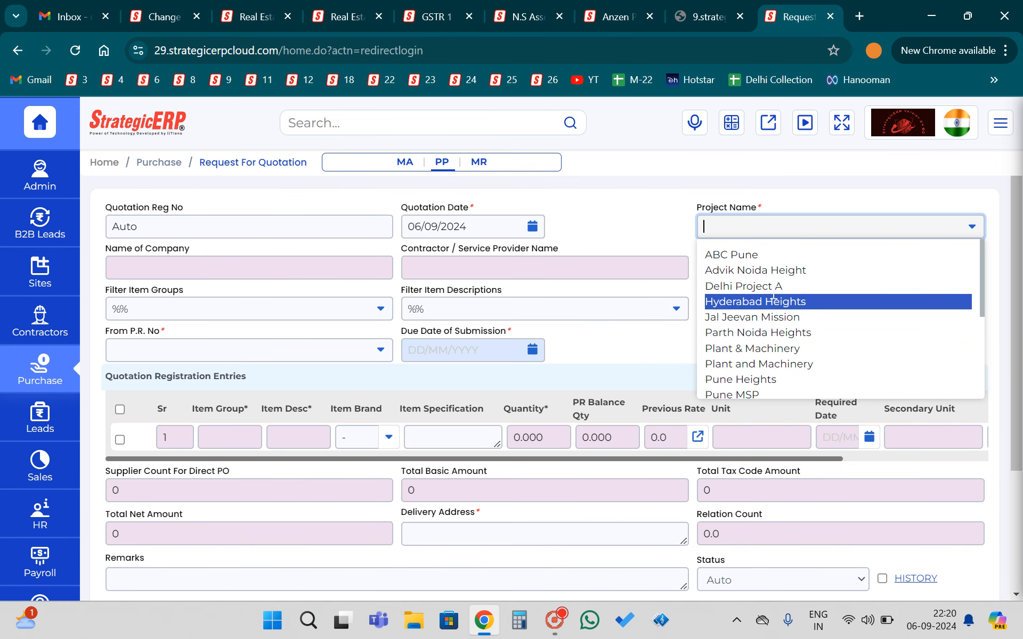
{"action": "left_click", "coordinate": [772, 380]}
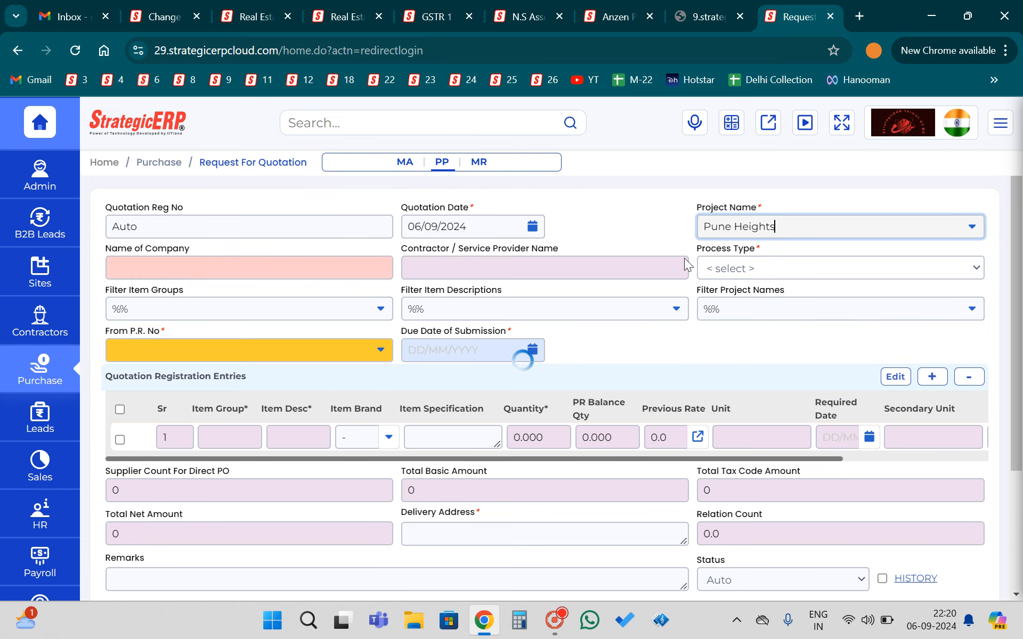
{"action": "left_click", "coordinate": [765, 270]}
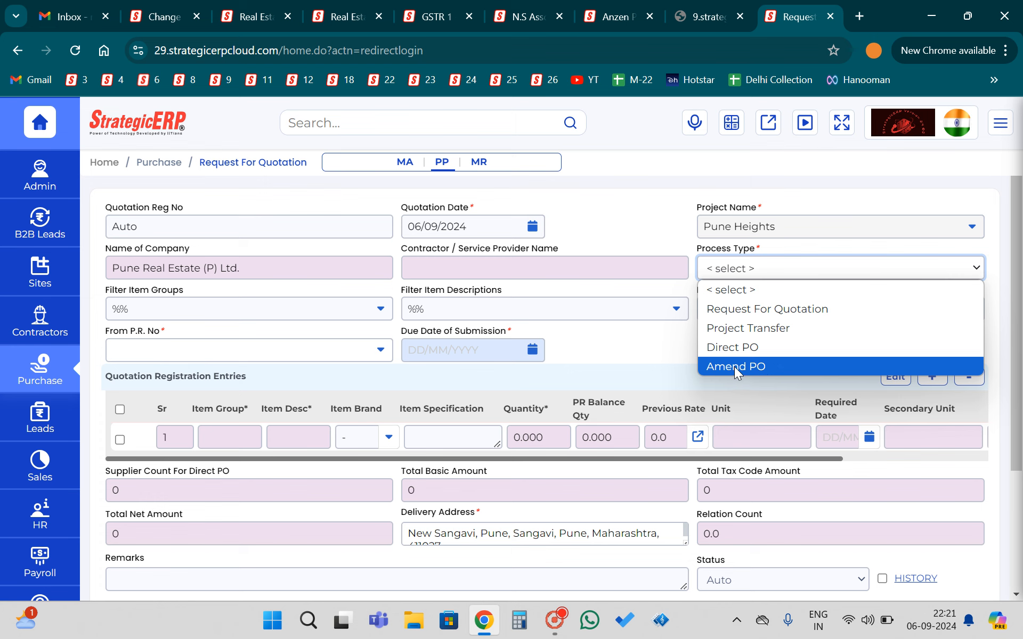
{"action": "left_click", "coordinate": [757, 347]}
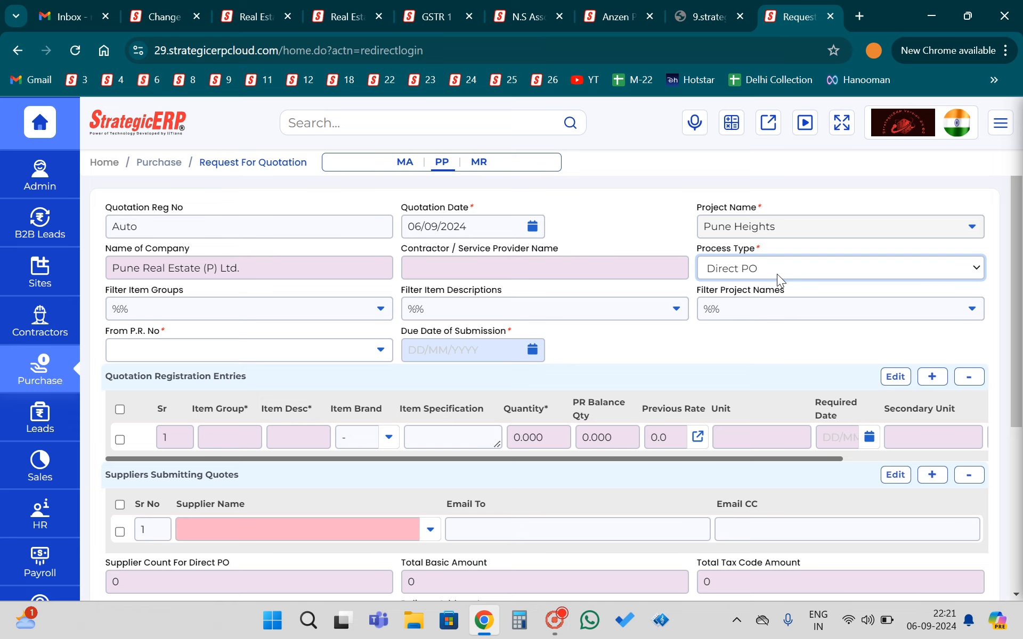
- Load the approved RMC-M 35 purchase requisition into the quotation as its source P.R
{"action": "left_click", "coordinate": [380, 354]}
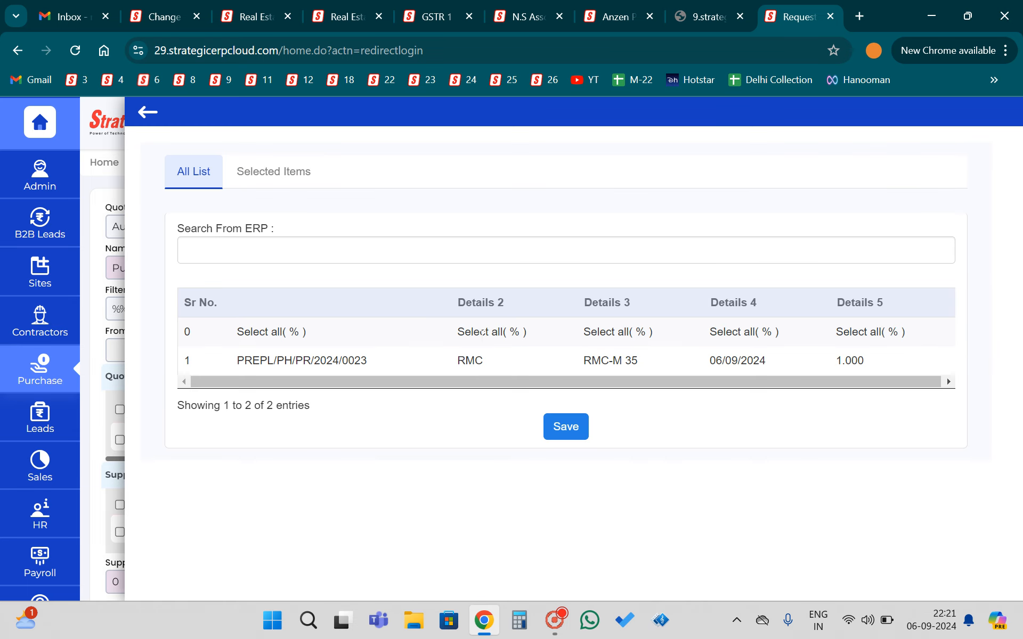
{"action": "left_click", "coordinate": [351, 365]}
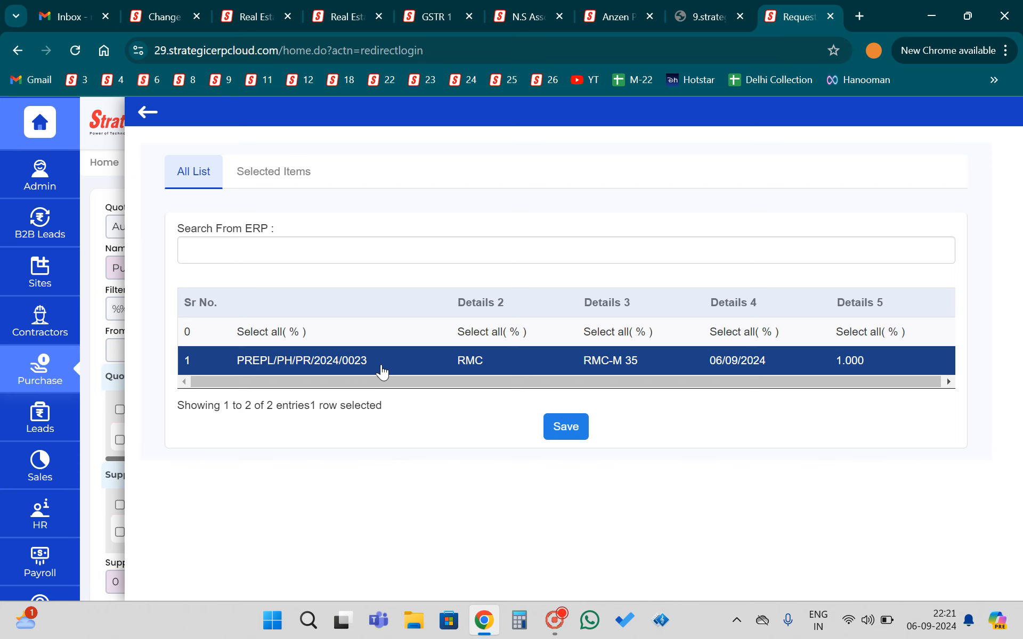
{"action": "left_click", "coordinate": [563, 428]}
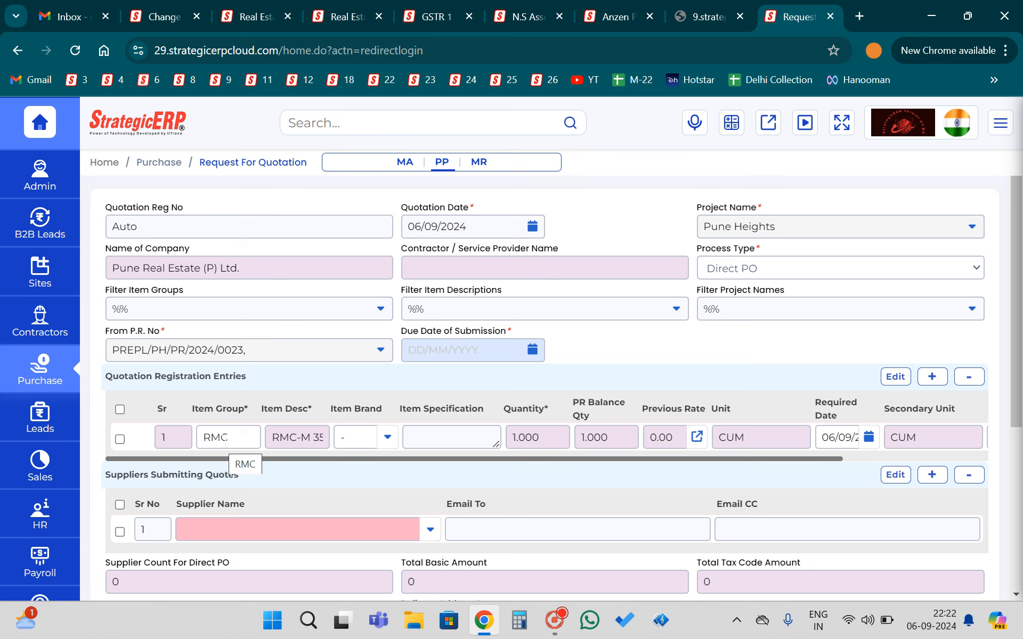
- Set the quotation's due date of submission to 07/09/2024
{"action": "left_click_drag", "start_coordinate": [291, 459], "coordinate": [377, 468]}
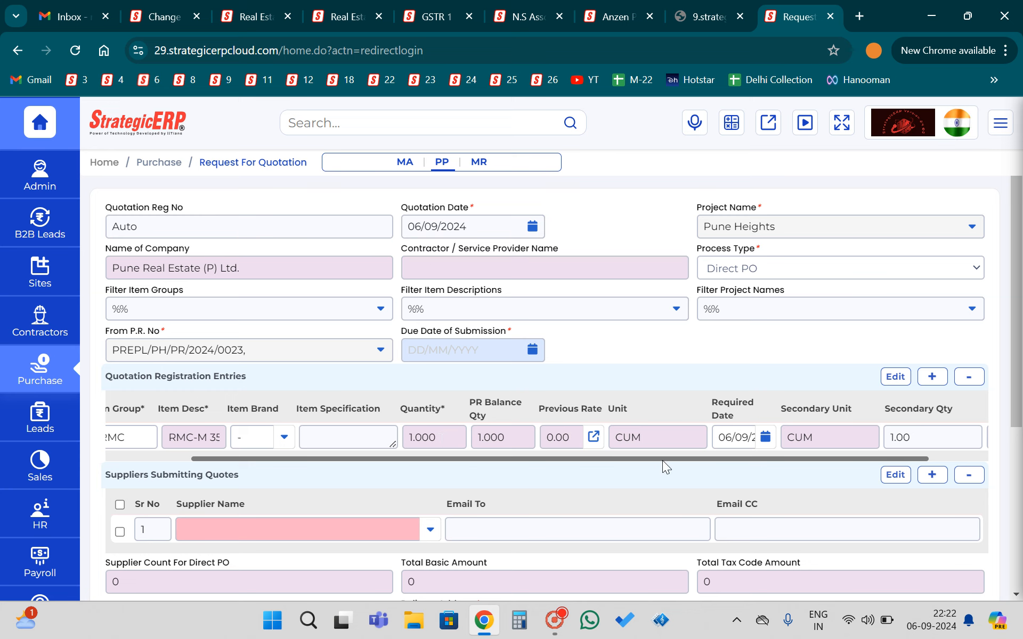
{"action": "left_click_drag", "start_coordinate": [663, 461], "coordinate": [758, 463]}
{"action": "left_click", "coordinate": [366, 479]}
{"action": "left_click_drag", "start_coordinate": [354, 461], "coordinate": [250, 471]}
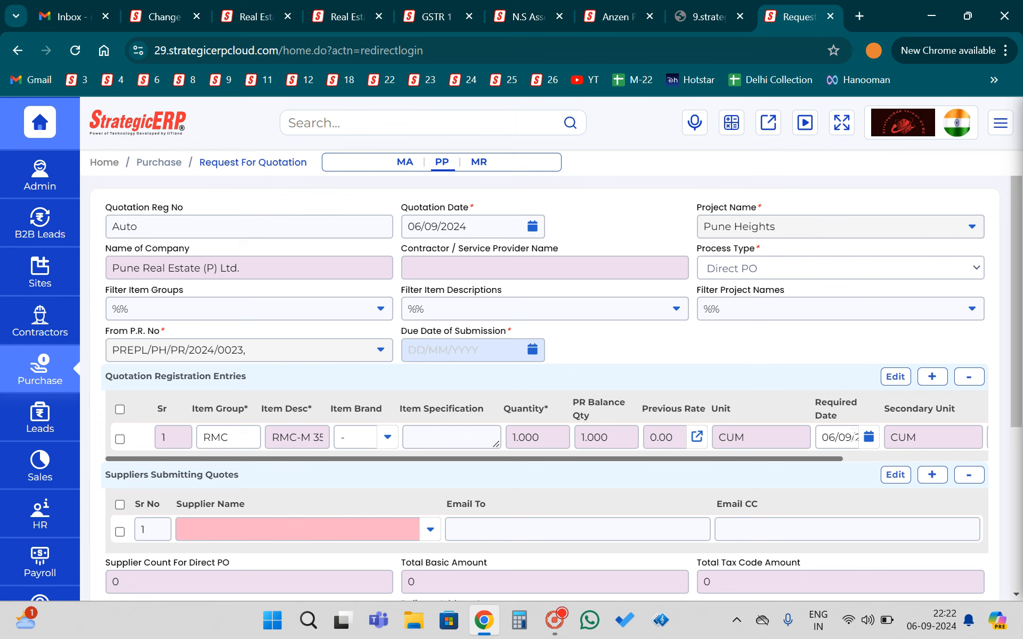
{"action": "left_click", "coordinate": [833, 437]}
{"action": "left_click", "coordinate": [532, 351]}
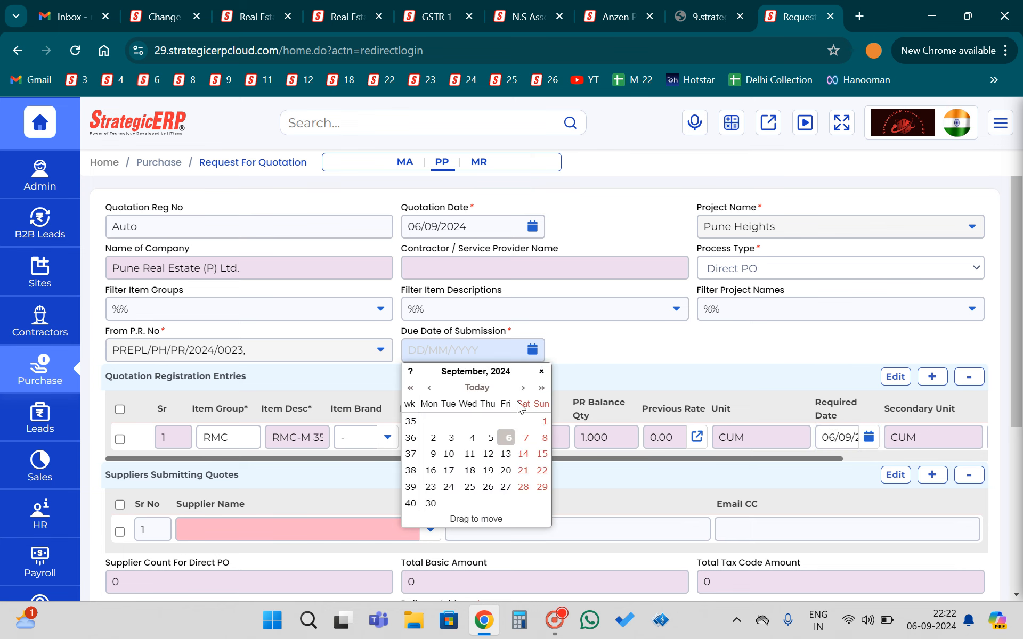
{"action": "left_click", "coordinate": [524, 437]}
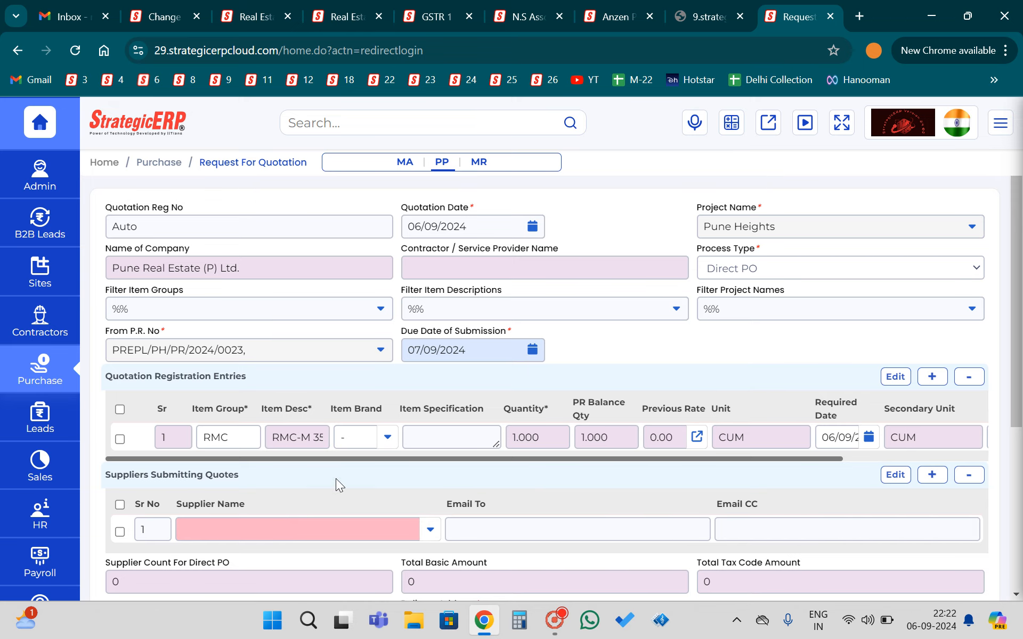
- Choose Test Vendor/ Contractor as the supplier submitting the quote
{"action": "scroll", "coordinate": [335, 478], "scroll_direction": "down", "scroll_amount": 1}
{"action": "left_click", "coordinate": [419, 450]}
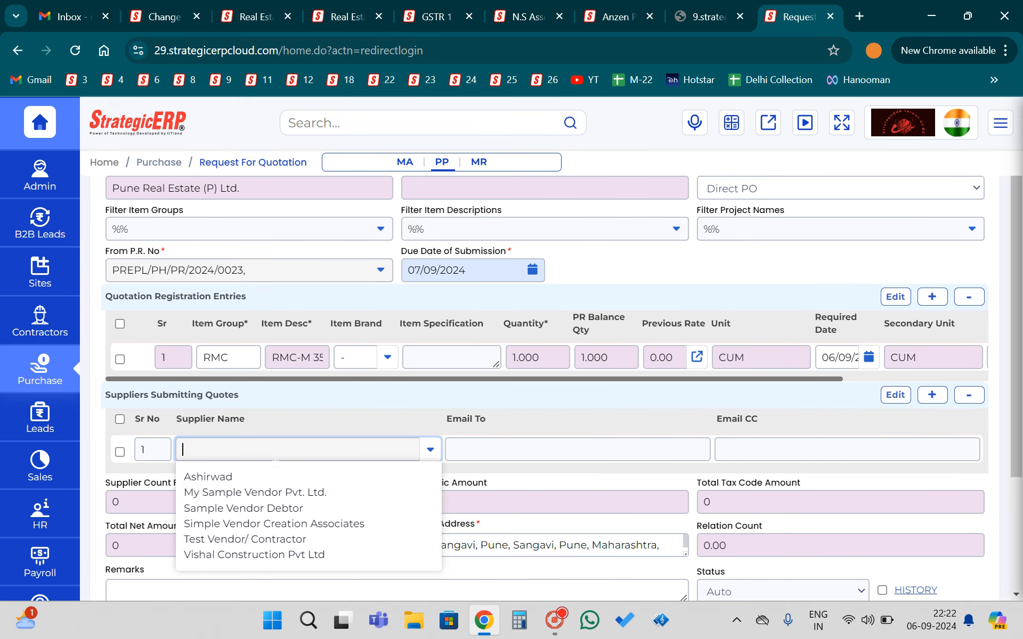
{"action": "left_click", "coordinate": [219, 540]}
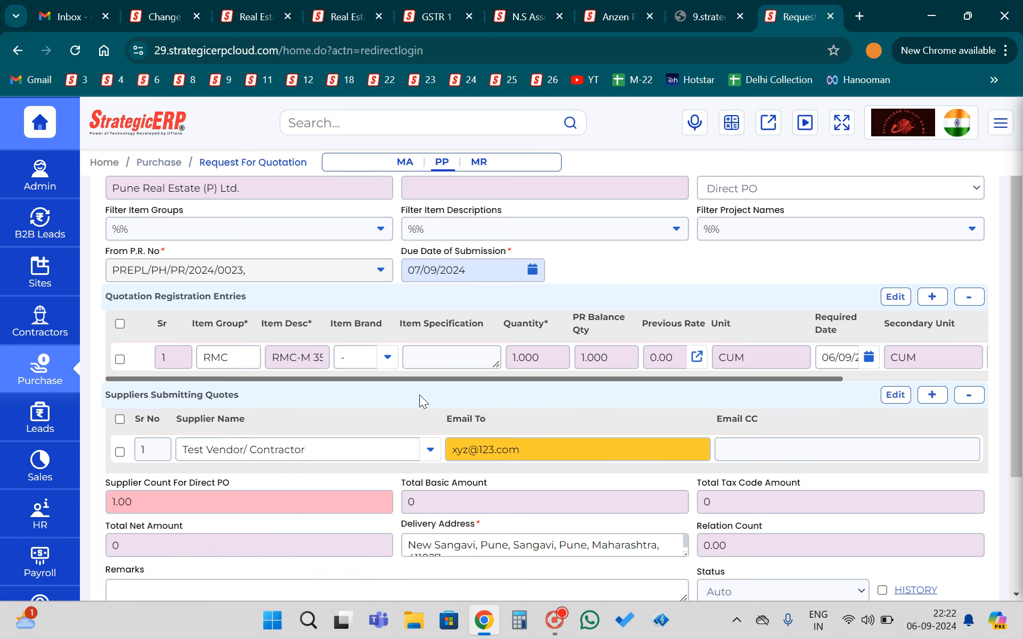
- Save the Direct PO quotation and approve it, confirming both actions
{"action": "scroll", "coordinate": [314, 396], "scroll_direction": "down", "scroll_amount": 3}
{"action": "left_click", "coordinate": [133, 569]}
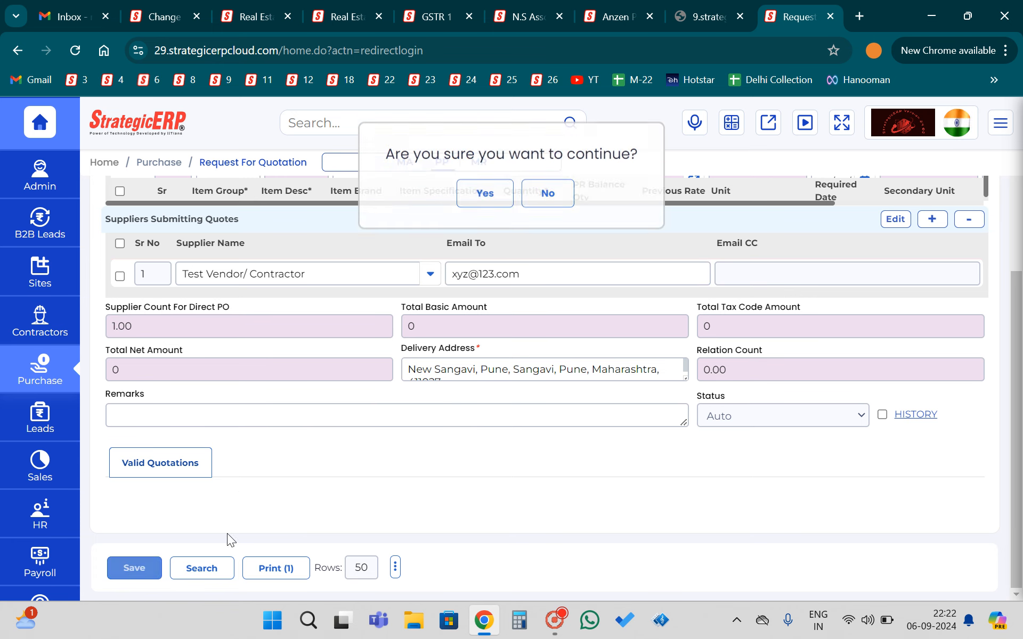
{"action": "left_click", "coordinate": [485, 208]}
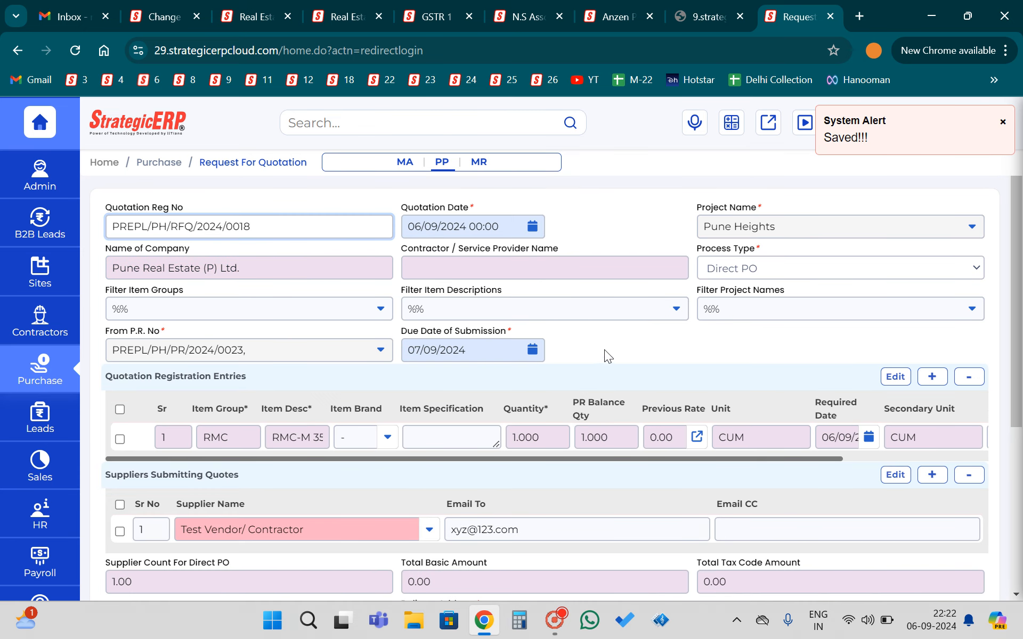
{"action": "scroll", "coordinate": [590, 328], "scroll_direction": "down", "scroll_amount": 5}
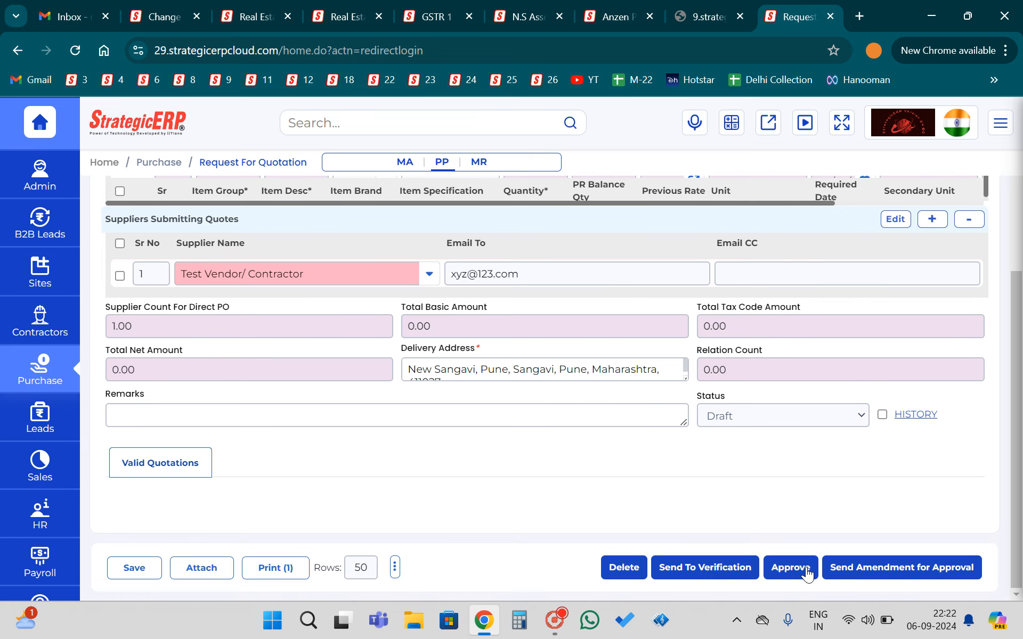
{"action": "left_click", "coordinate": [807, 572]}
{"action": "left_click", "coordinate": [483, 211]}
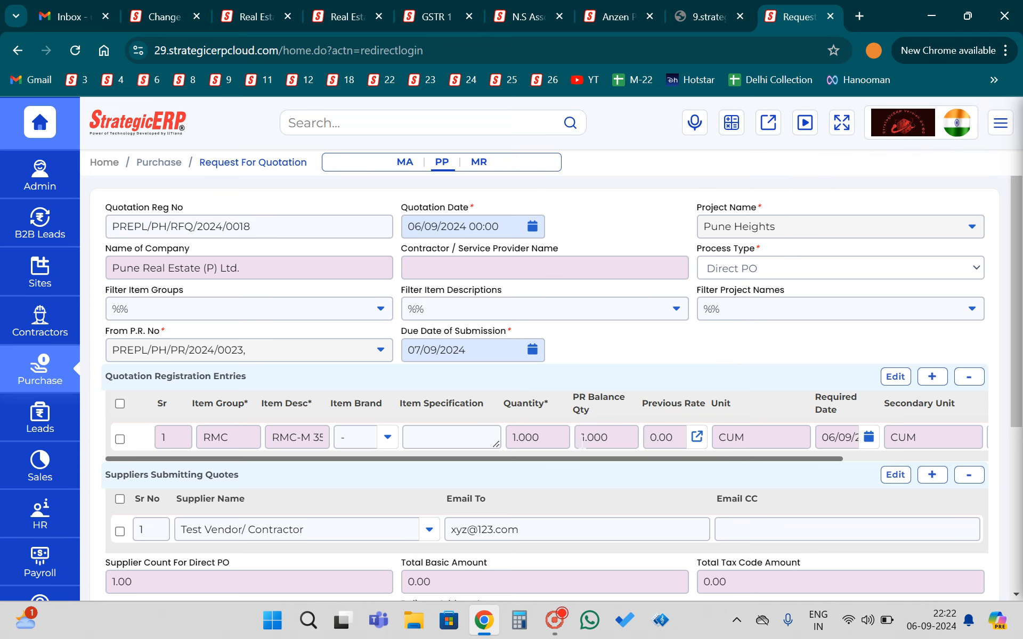
- Switch the quotation's process type to Request For Quotation and add two empty supplier rows below Test Vendor/ Contractor
{"action": "scroll", "coordinate": [205, 457], "scroll_direction": "down", "scroll_amount": 3}
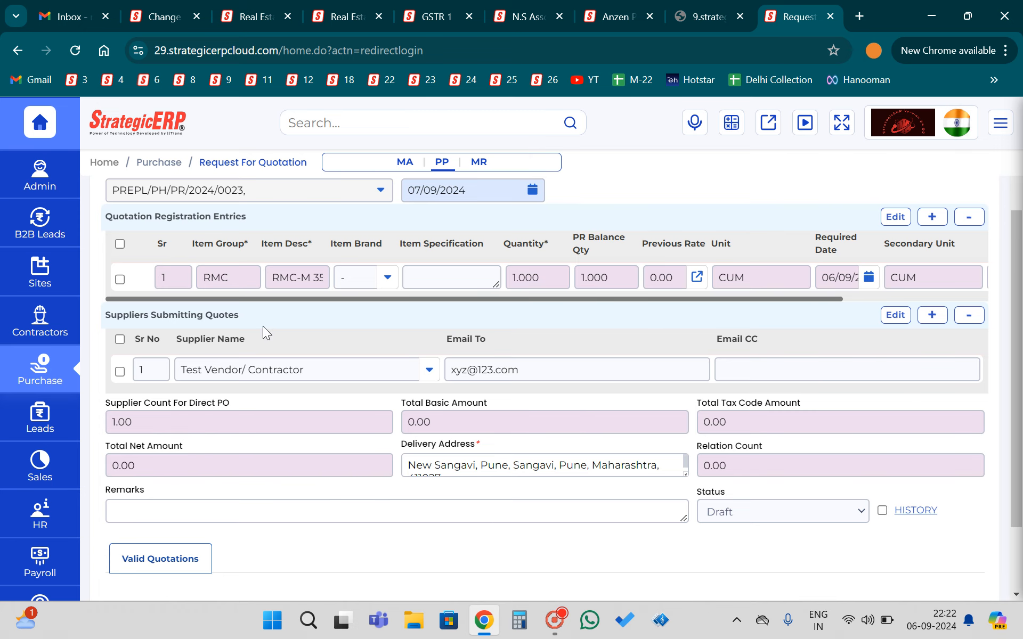
{"action": "scroll", "coordinate": [480, 328], "scroll_direction": "up", "scroll_amount": 3}
{"action": "left_click", "coordinate": [821, 272]}
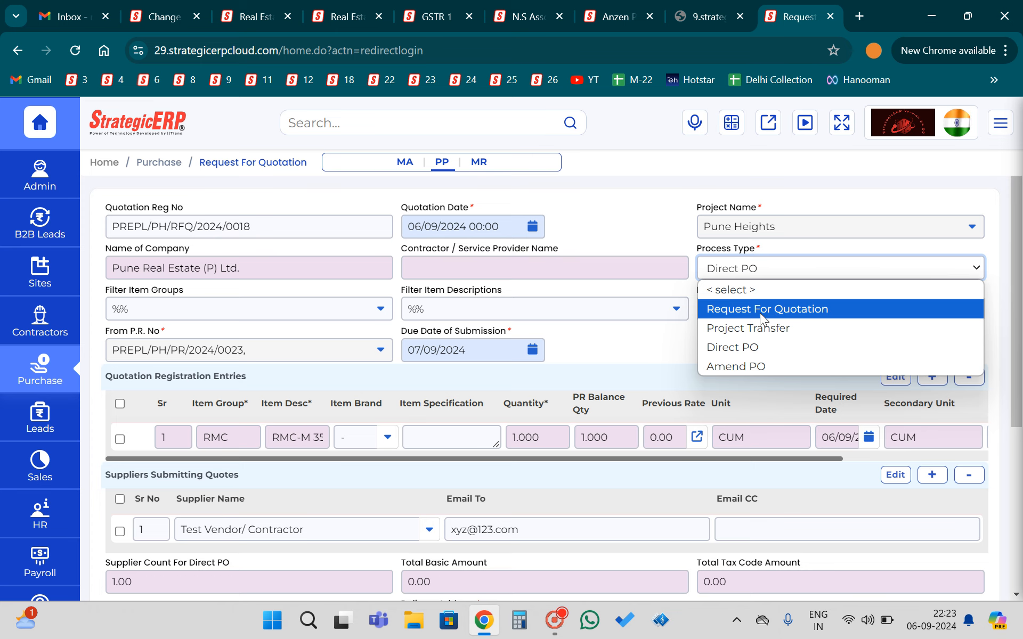
{"action": "left_click", "coordinate": [760, 312]}
{"action": "scroll", "coordinate": [638, 345], "scroll_direction": "down", "scroll_amount": 2}
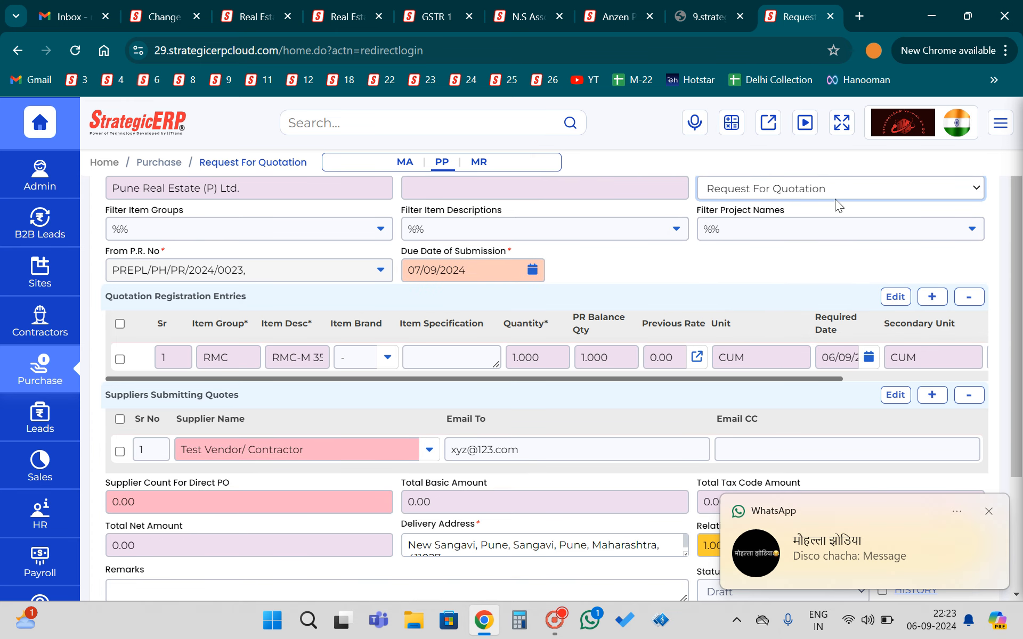
{"action": "left_click", "coordinate": [931, 395]}
{"action": "left_click", "coordinate": [932, 395]}
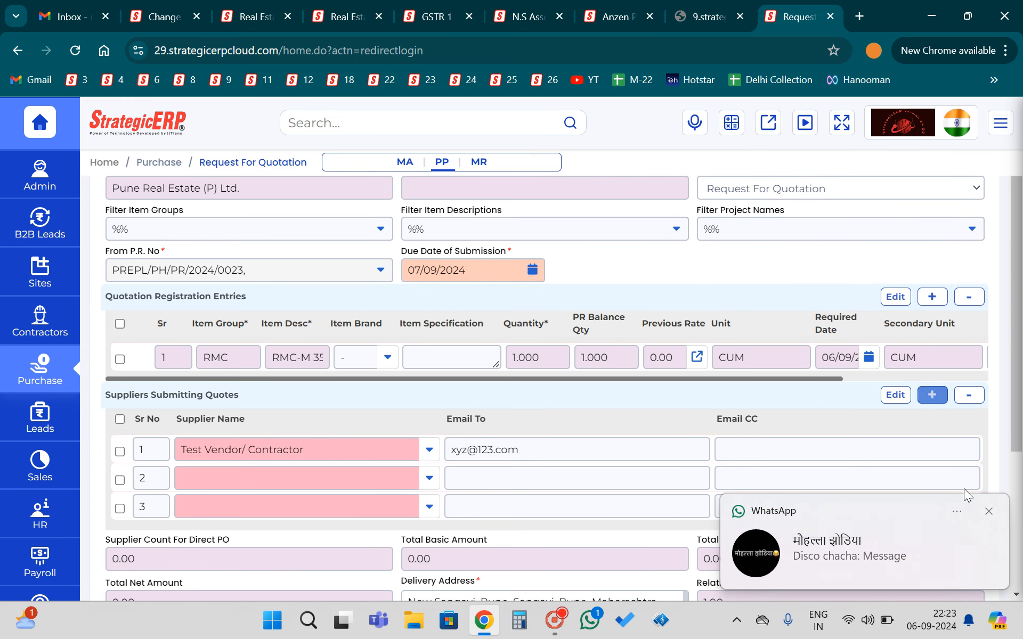
{"action": "scroll", "coordinate": [223, 393], "scroll_direction": "down", "scroll_amount": 2}
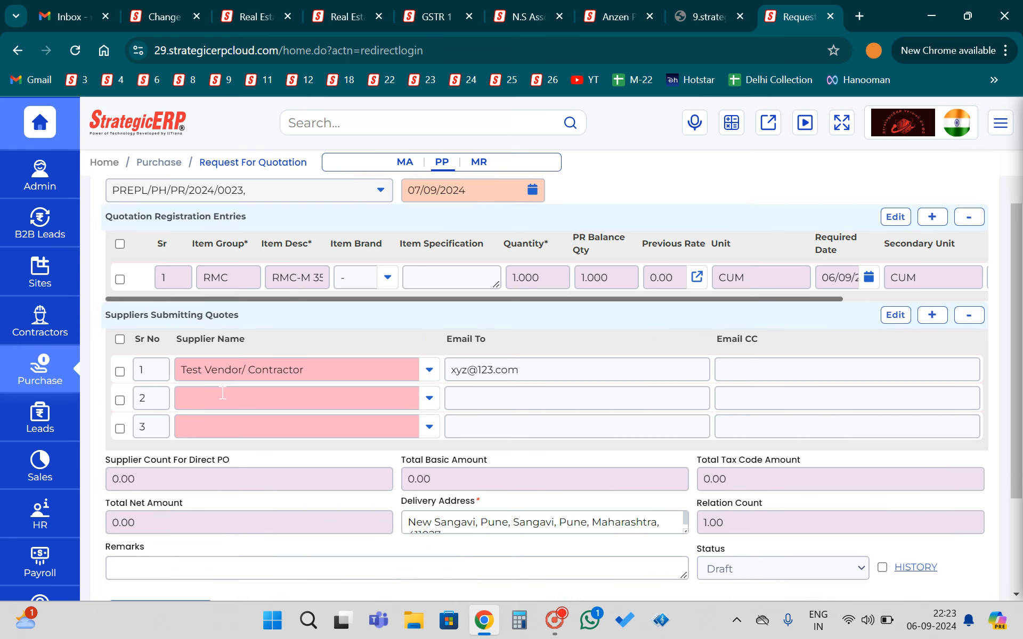
{"action": "left_click", "coordinate": [223, 392]}
{"action": "left_click", "coordinate": [221, 424]}
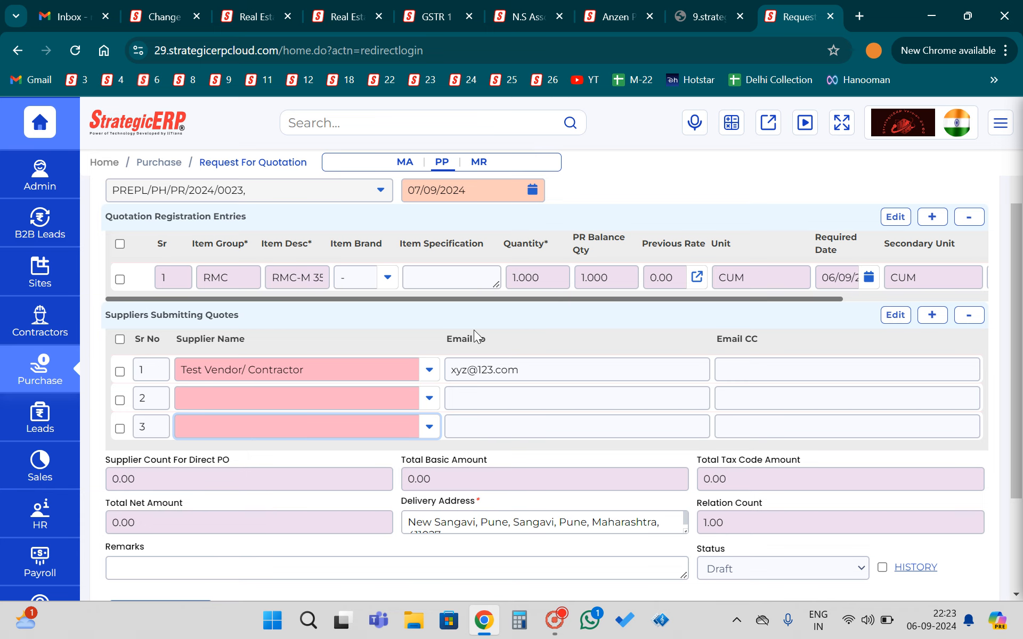
{"action": "scroll", "coordinate": [492, 443], "scroll_direction": "down", "scroll_amount": 3}
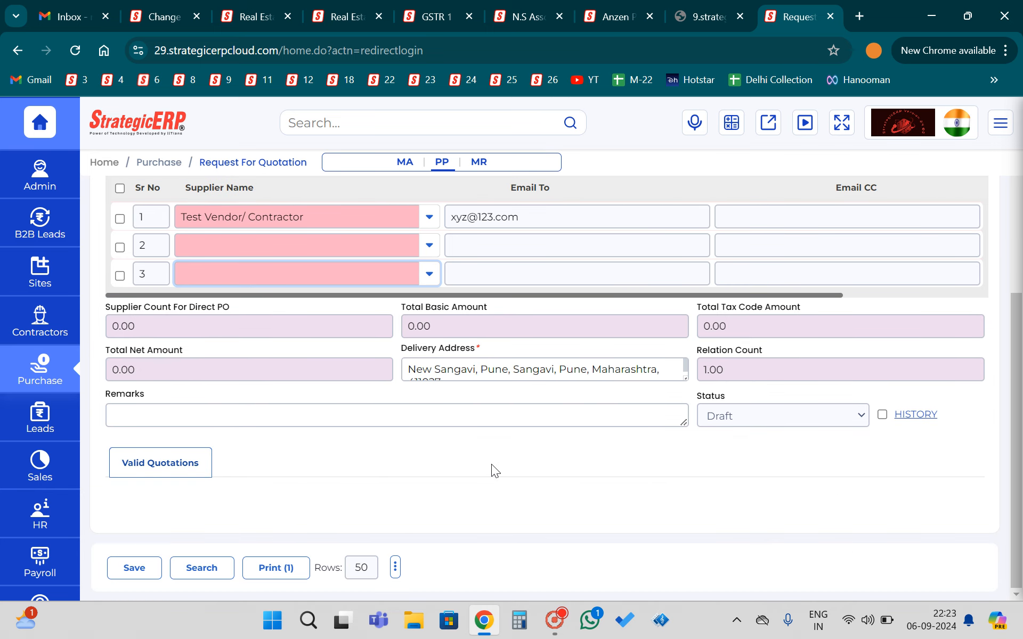
{"action": "scroll", "coordinate": [554, 405], "scroll_direction": "up", "scroll_amount": 6}
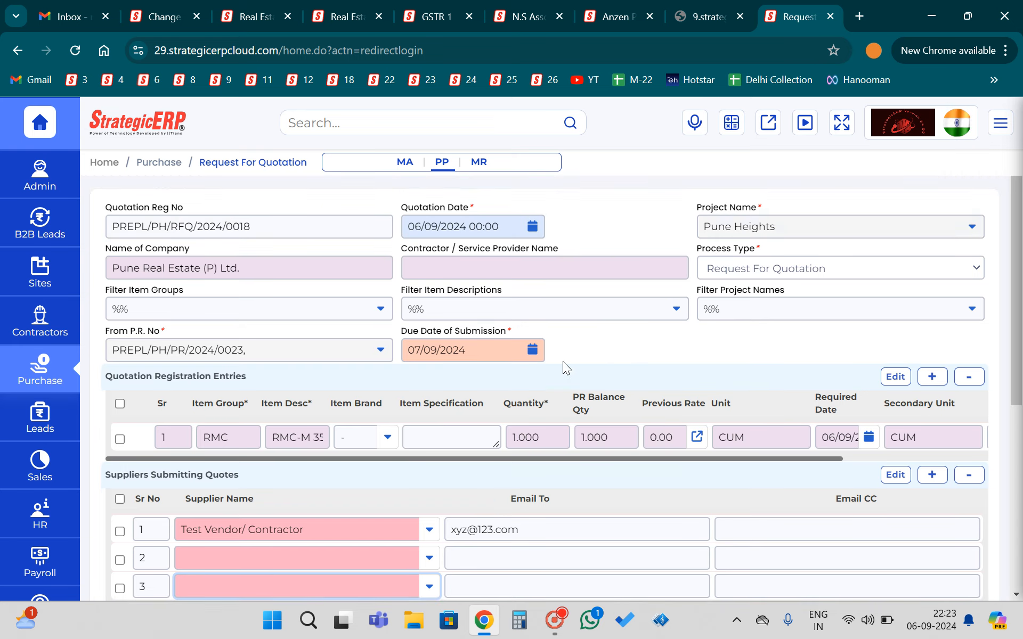
{"action": "scroll", "coordinate": [565, 357], "scroll_direction": "down", "scroll_amount": 3}
{"action": "scroll", "coordinate": [568, 352], "scroll_direction": "down", "scroll_amount": 2}
- List the saved requests for quotation and open the newest Pune Heights record to review its entries, supplier and status
{"action": "mouse_move", "coordinate": [440, 160]}
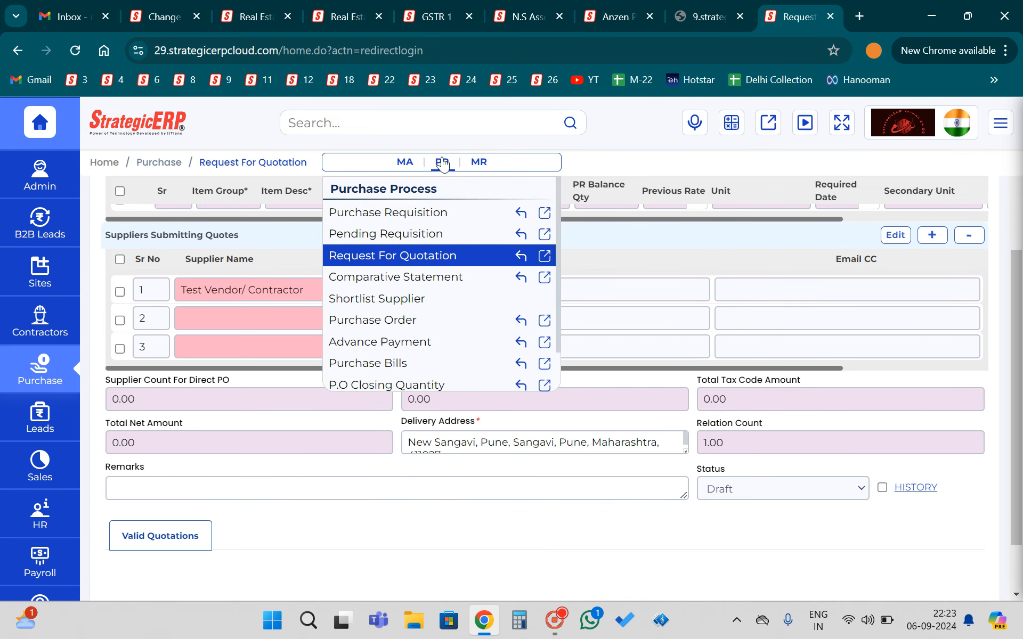
{"action": "left_click", "coordinate": [392, 215]}
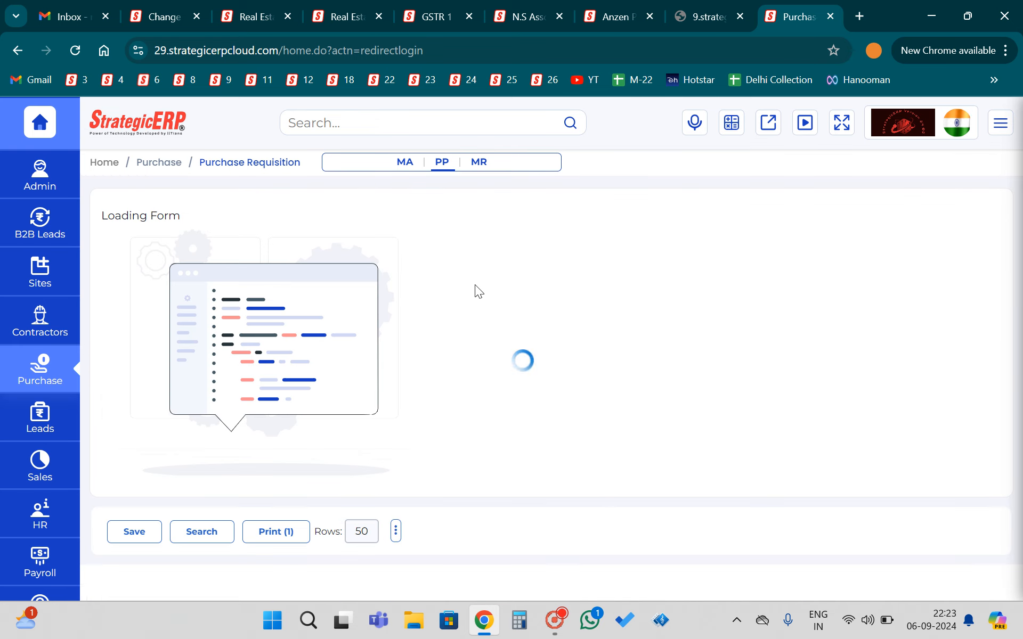
{"action": "mouse_move", "coordinate": [442, 162]}
{"action": "left_click", "coordinate": [408, 256]}
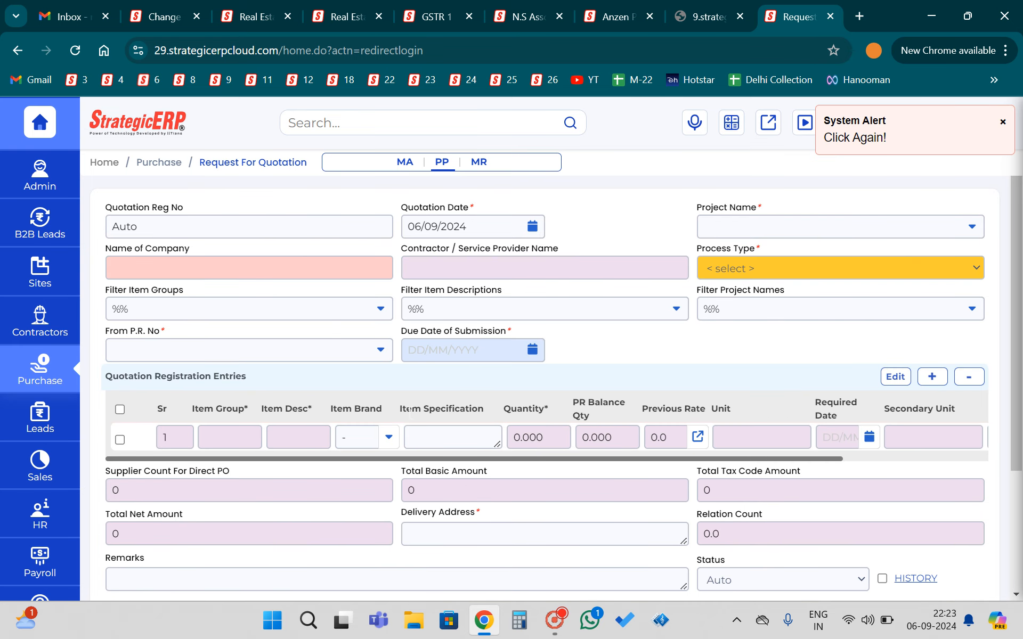
{"action": "scroll", "coordinate": [410, 408], "scroll_direction": "down", "scroll_amount": 3}
{"action": "left_click", "coordinate": [200, 569]}
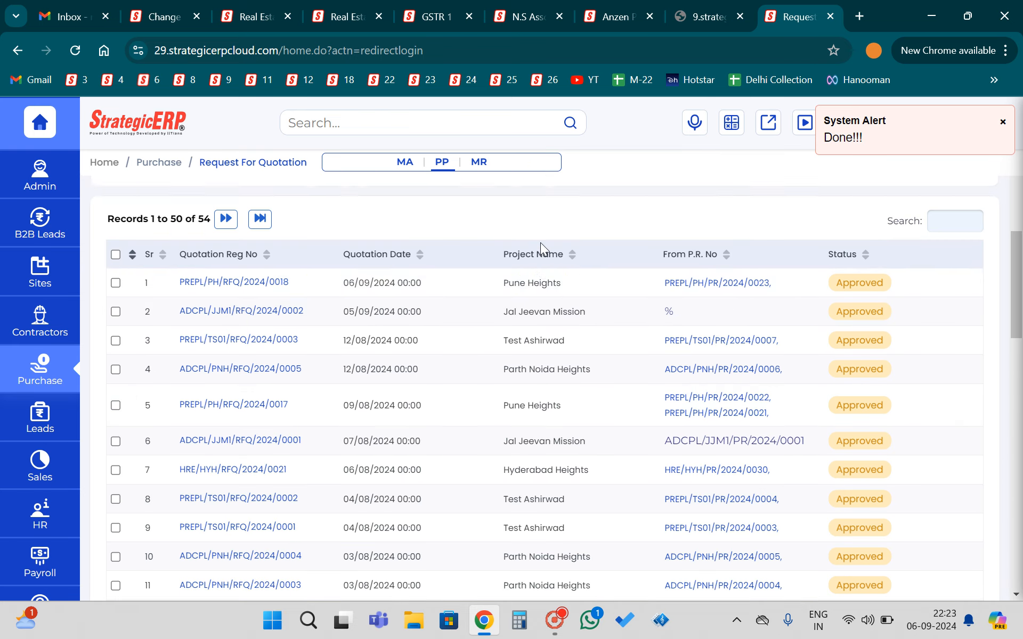
{"action": "left_click", "coordinate": [530, 348]}
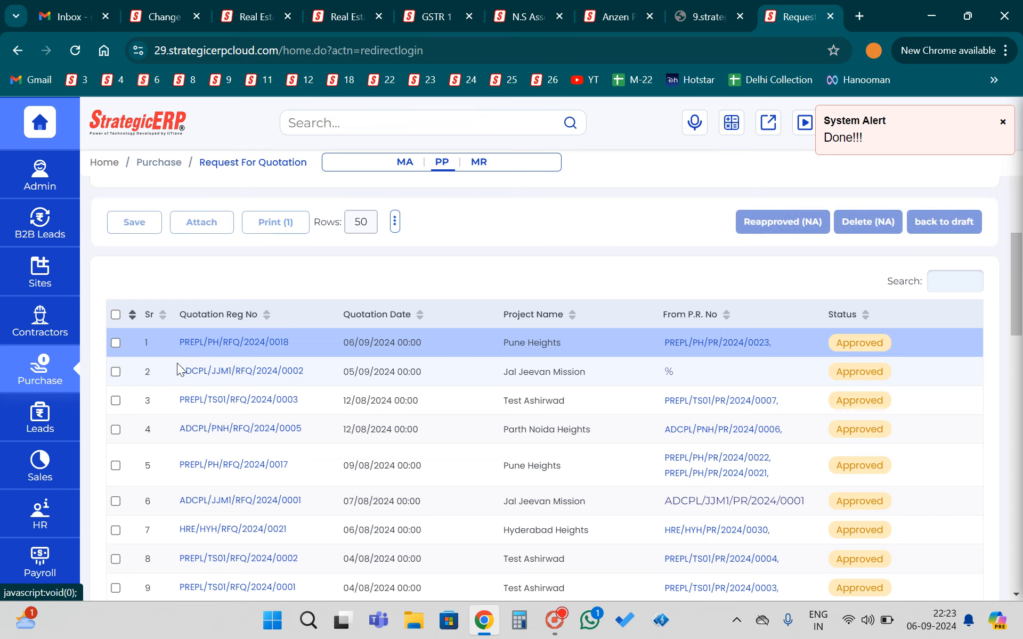
{"action": "scroll", "coordinate": [628, 280], "scroll_direction": "up", "scroll_amount": 4}
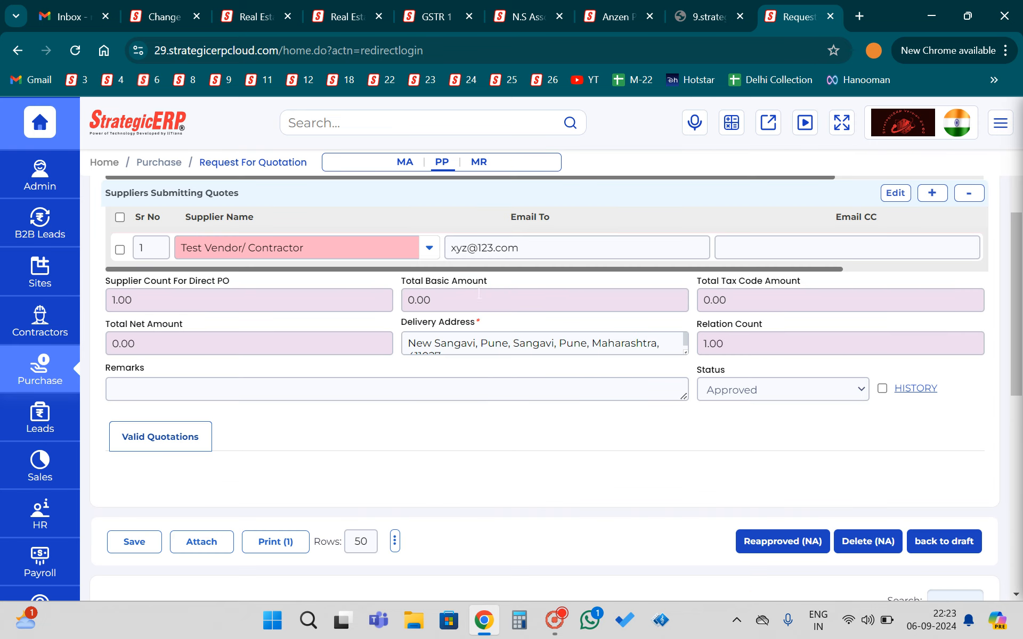
{"action": "scroll", "coordinate": [365, 337], "scroll_direction": "up", "scroll_amount": 5}
{"action": "scroll", "coordinate": [377, 334], "scroll_direction": "down", "scroll_amount": 3}
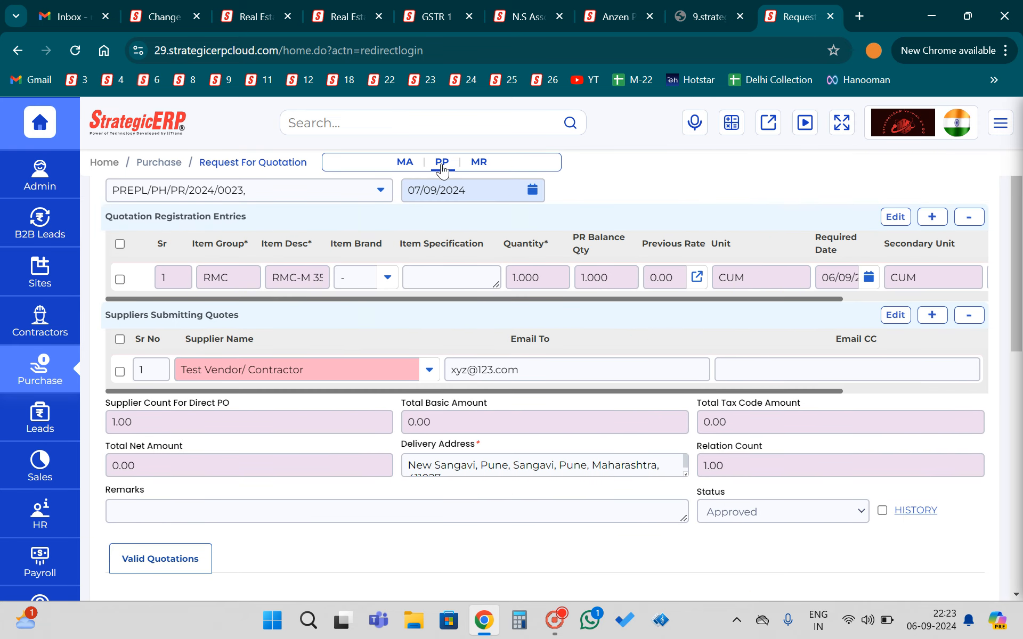
- List the saved purchase orders and open the newest Pune Heights order for Test Vendor/ Contractor
{"action": "left_click", "coordinate": [442, 169]}
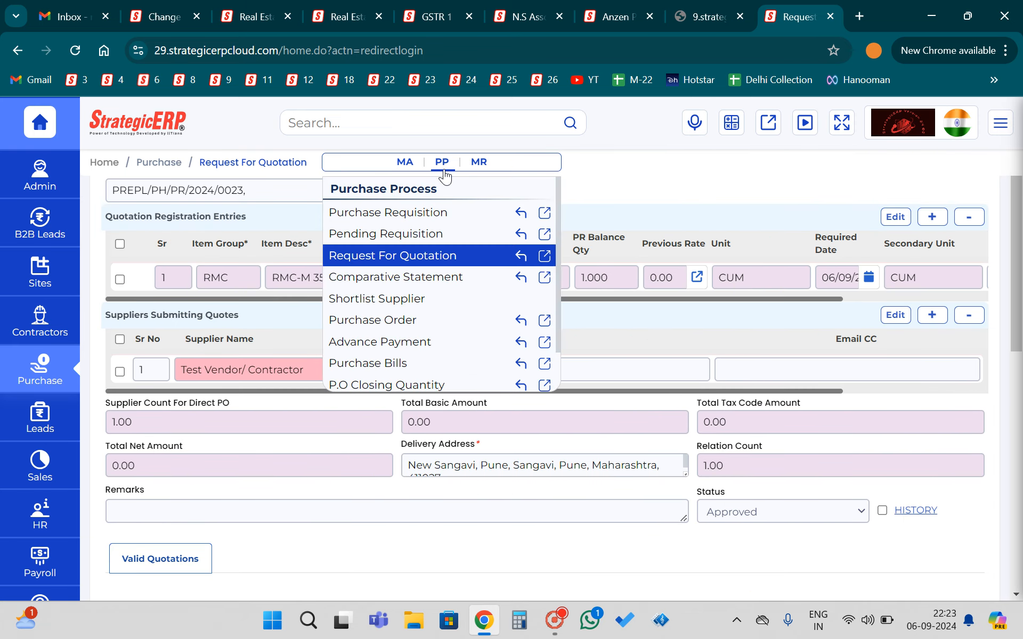
{"action": "left_click", "coordinate": [366, 322]}
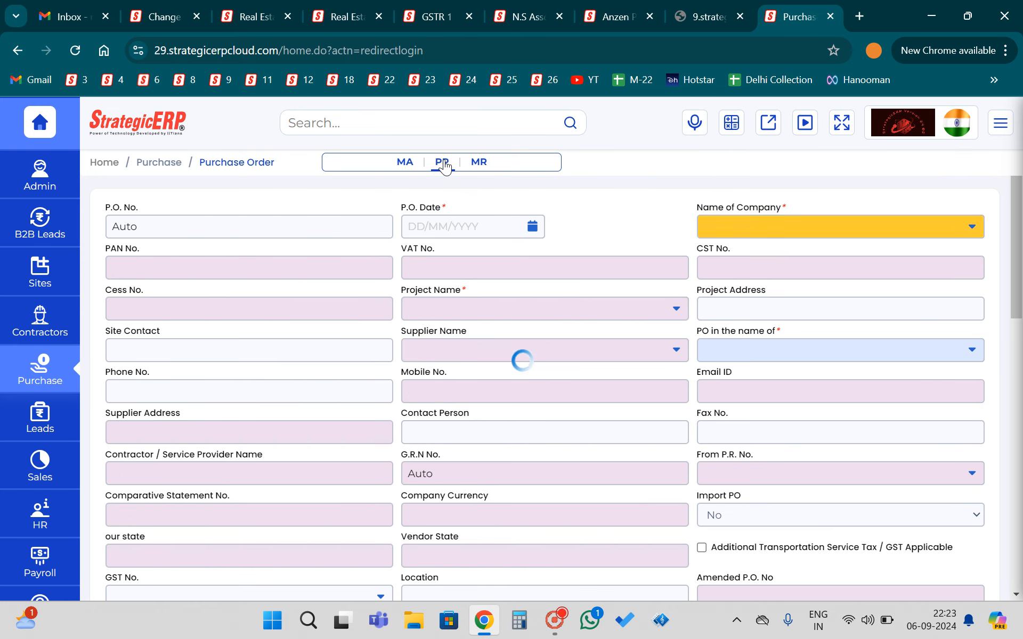
{"action": "left_click", "coordinate": [445, 167]}
{"action": "left_click", "coordinate": [373, 319]}
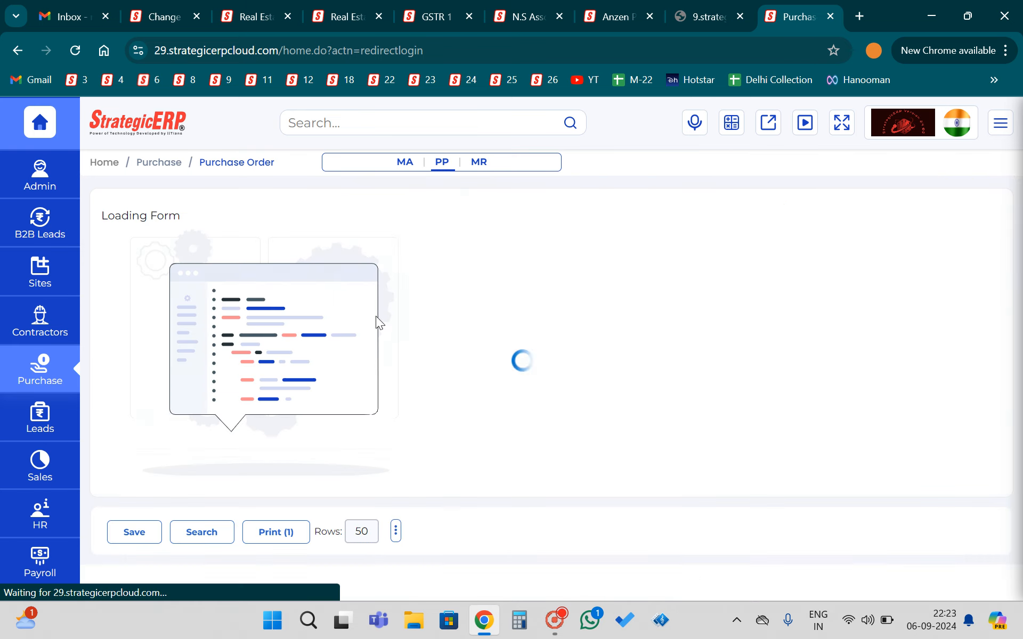
{"action": "scroll", "coordinate": [459, 309], "scroll_direction": "down", "scroll_amount": 10}
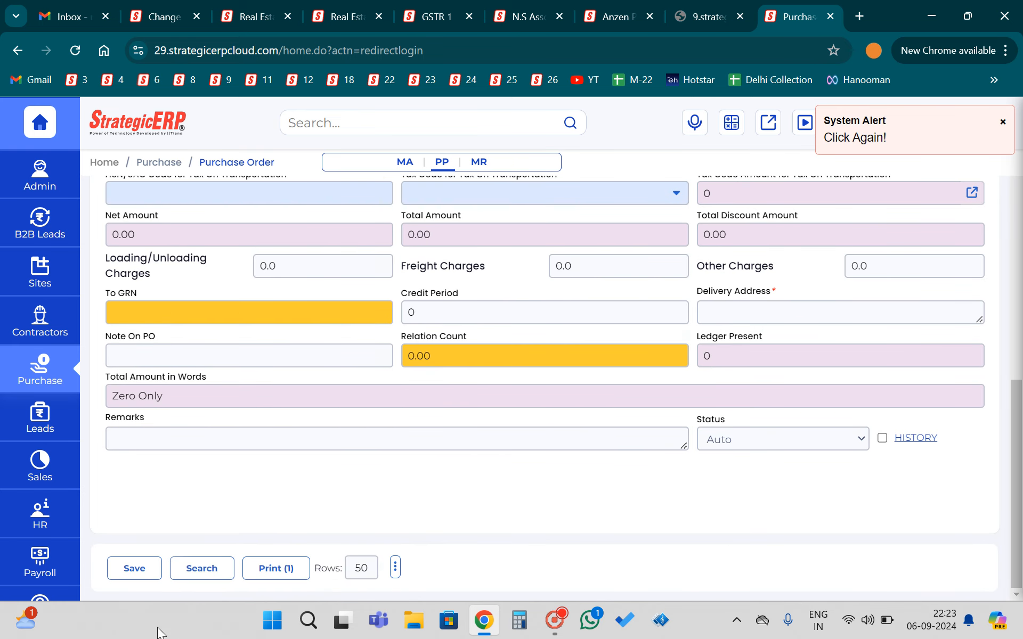
{"action": "left_click", "coordinate": [189, 569]}
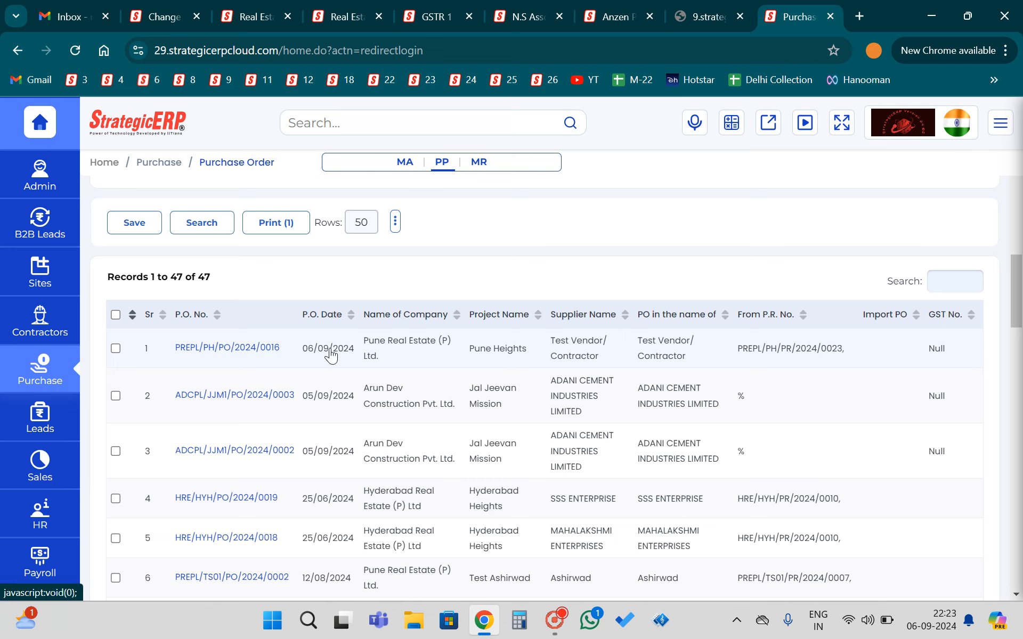
{"action": "double_click", "coordinate": [670, 362]}
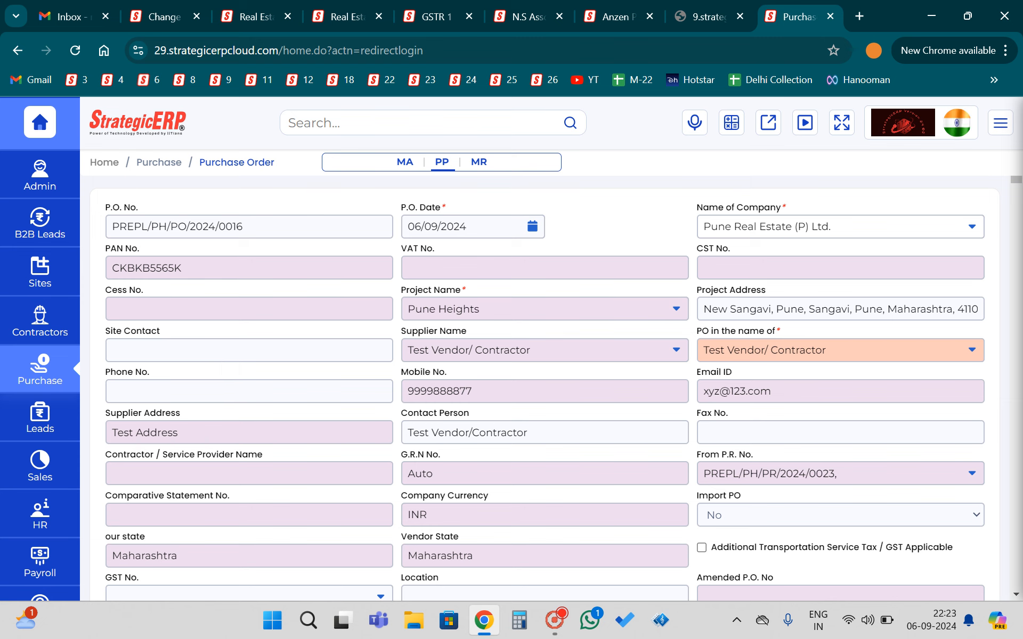
- Select the vendor's Maharashtra GST number for the purchase order
{"action": "left_click", "coordinate": [166, 345]}
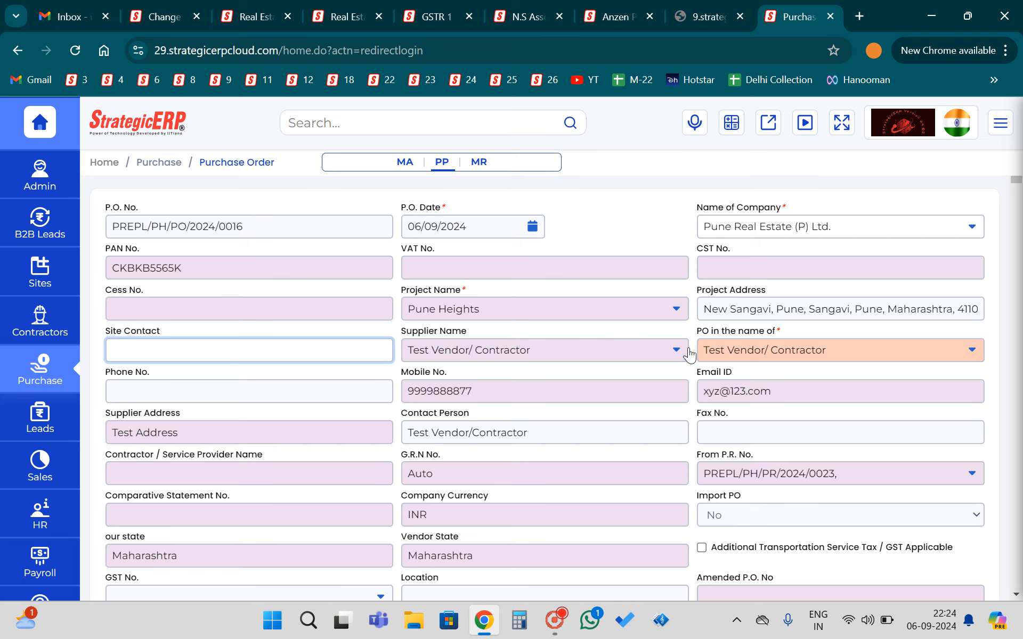
{"action": "scroll", "coordinate": [586, 367], "scroll_direction": "down", "scroll_amount": 5}
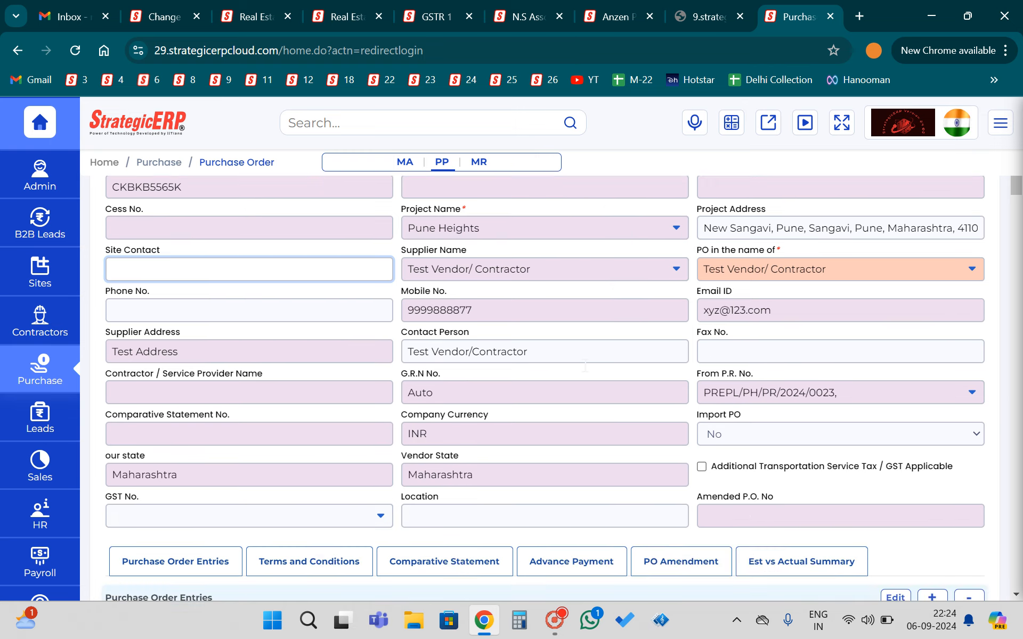
{"action": "scroll", "coordinate": [297, 370], "scroll_direction": "up", "scroll_amount": 2}
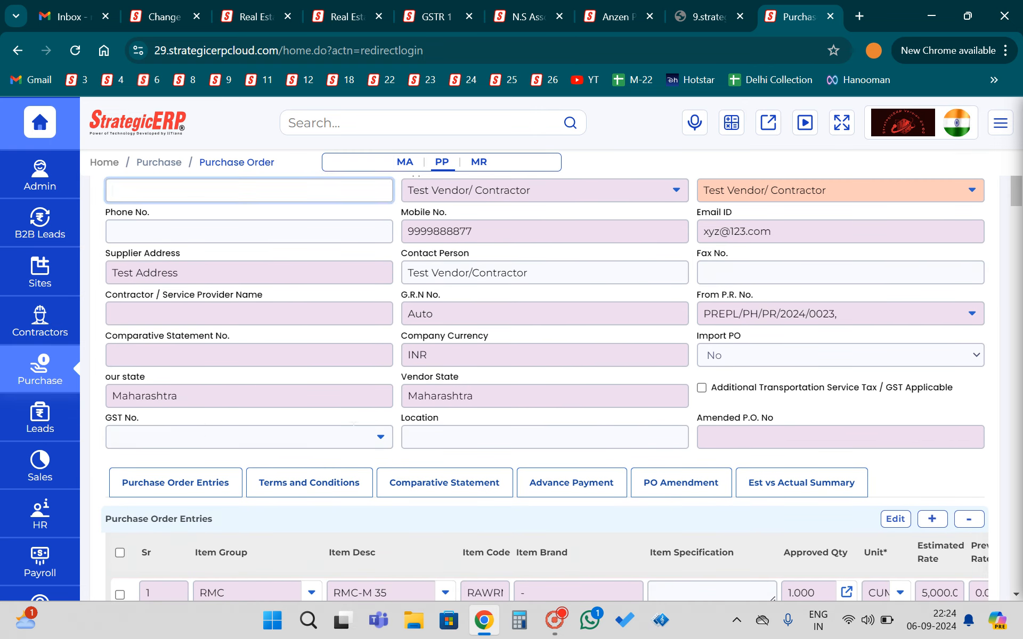
{"action": "left_click", "coordinate": [374, 446]}
{"action": "left_click", "coordinate": [204, 465]}
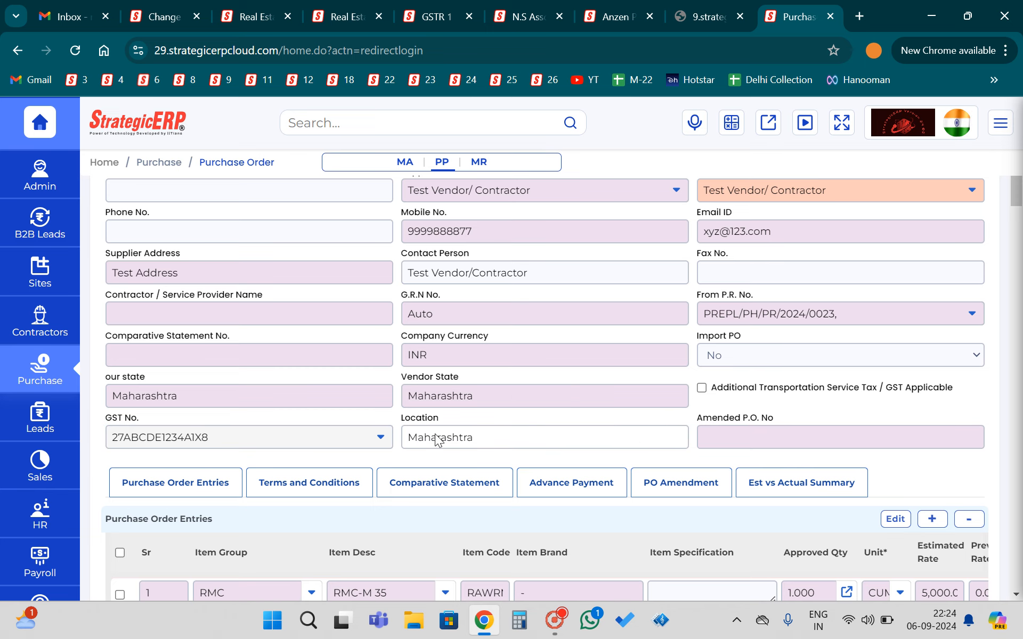
- Set the basic rate of the RMC-M 35 purchase order entry to 5000
{"action": "scroll", "coordinate": [491, 379], "scroll_direction": "down", "scroll_amount": 2}
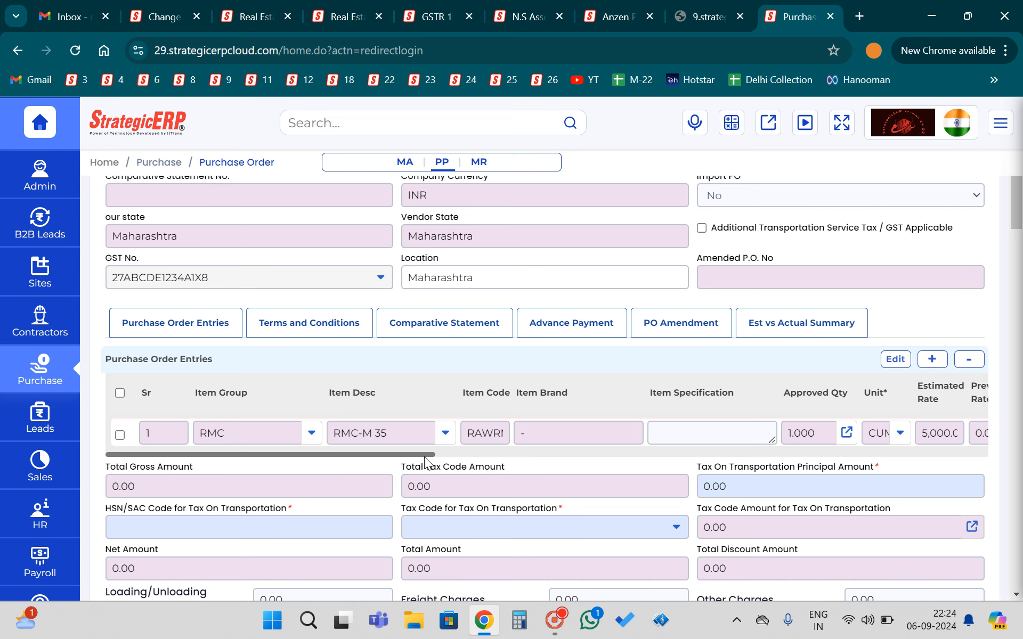
{"action": "left_click_drag", "start_coordinate": [427, 455], "coordinate": [653, 450]}
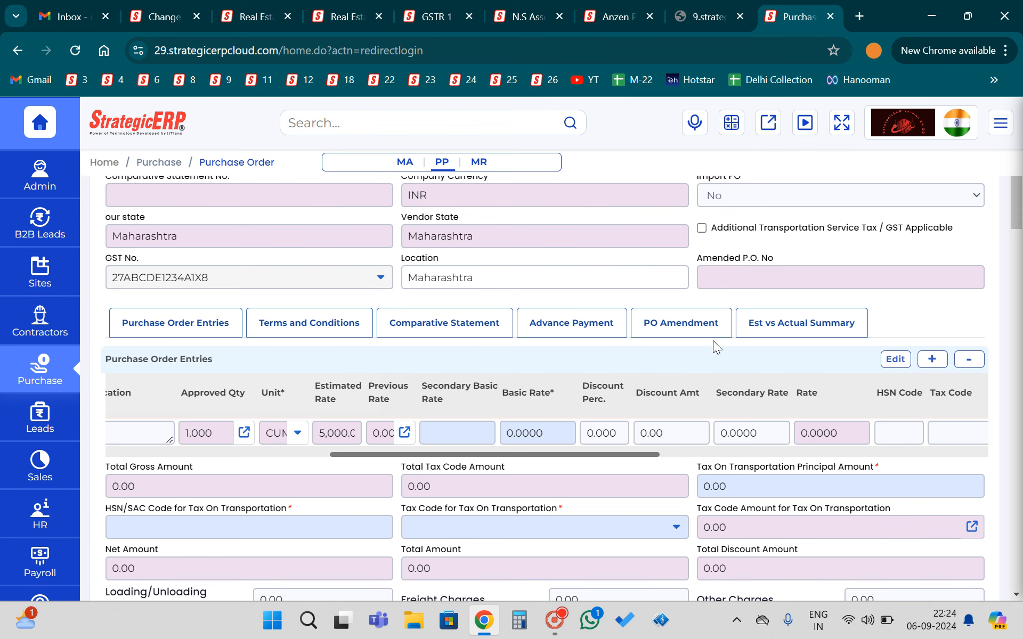
{"action": "left_click", "coordinate": [551, 433]}
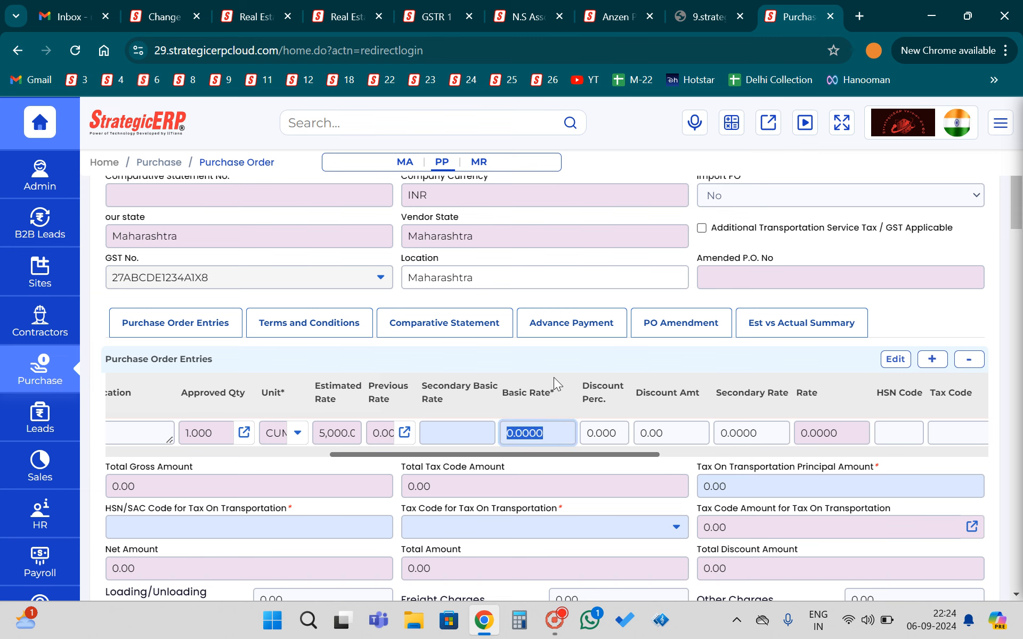
{"action": "type", "text": "5000"}
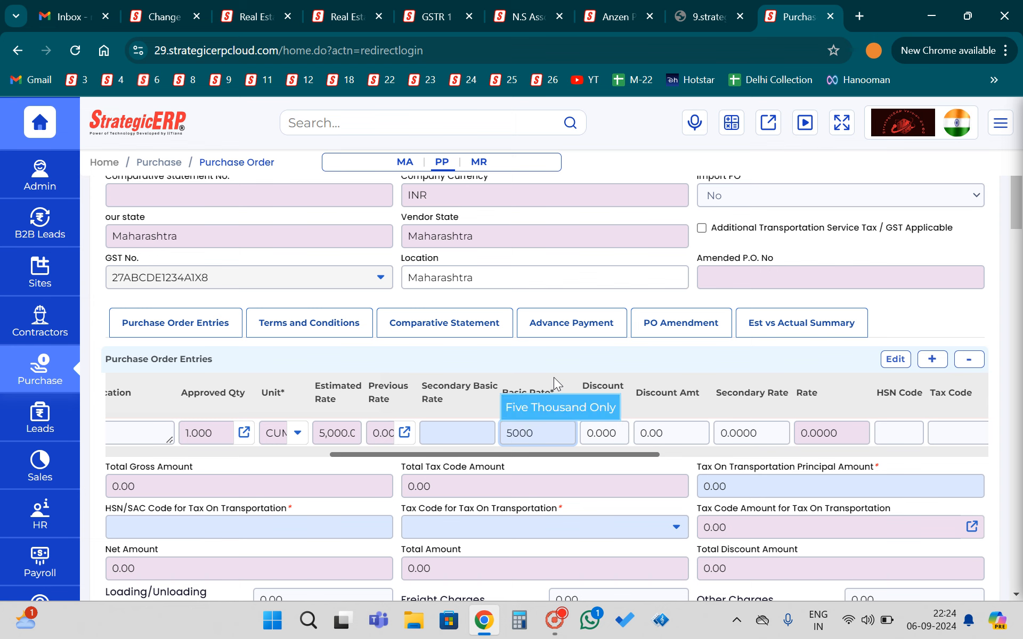
{"action": "left_click", "coordinate": [436, 355]}
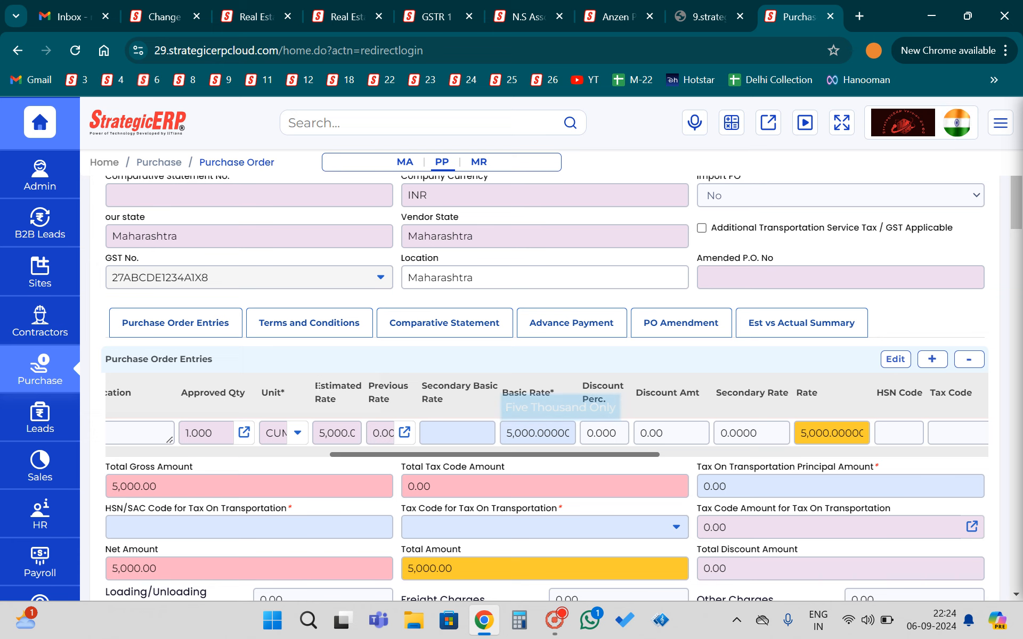
- Raise the RMC-M 35 entry's basic rate to 50,000, above its estimated rate
{"action": "left_click", "coordinate": [331, 434]}
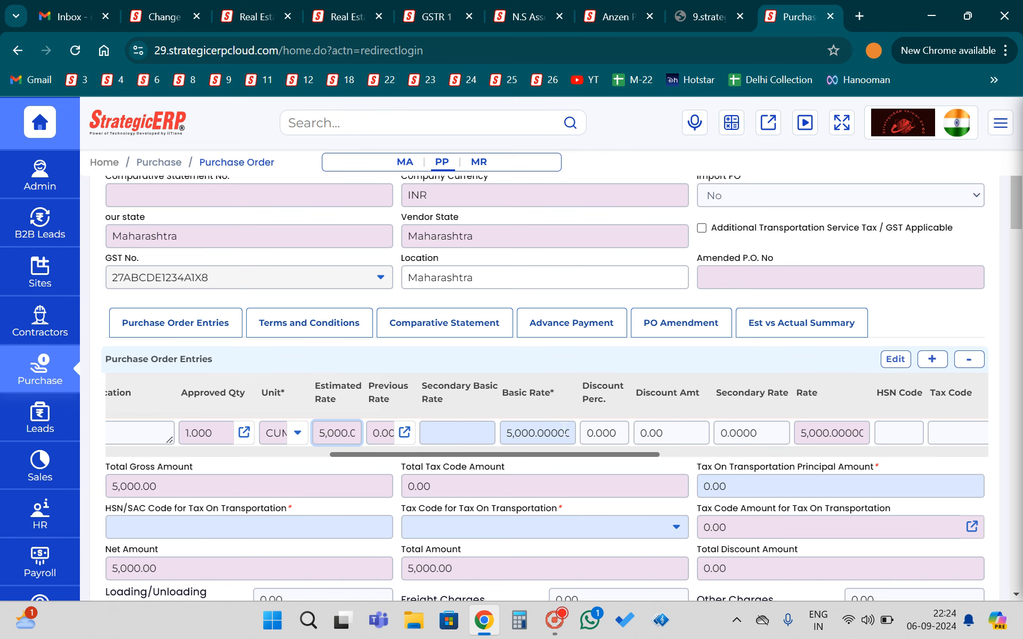
{"action": "left_click", "coordinate": [525, 432]}
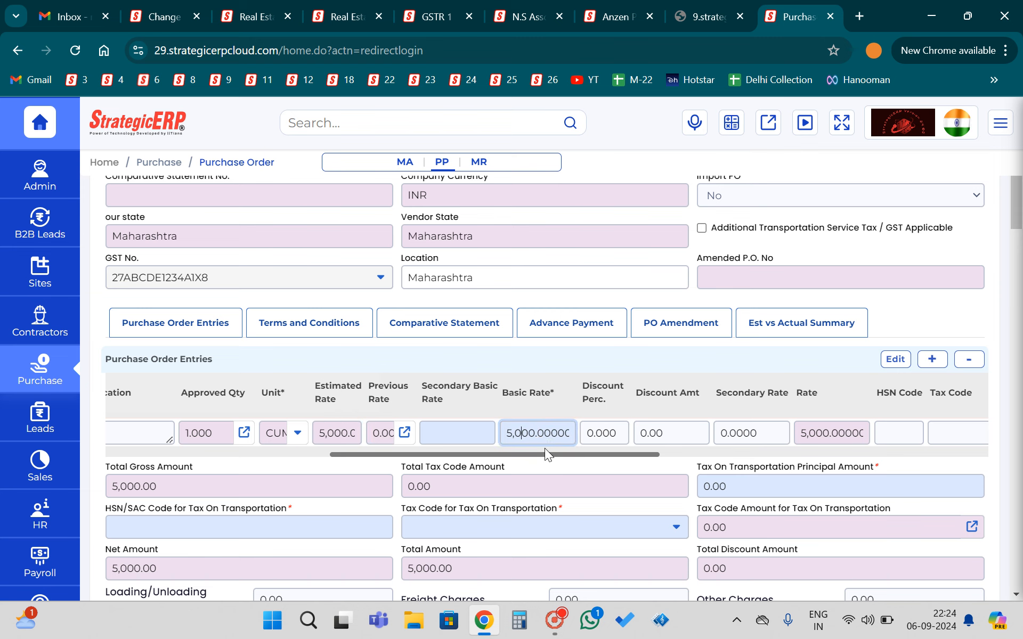
{"action": "type", "text": "0"}
{"action": "left_click", "coordinate": [577, 357]}
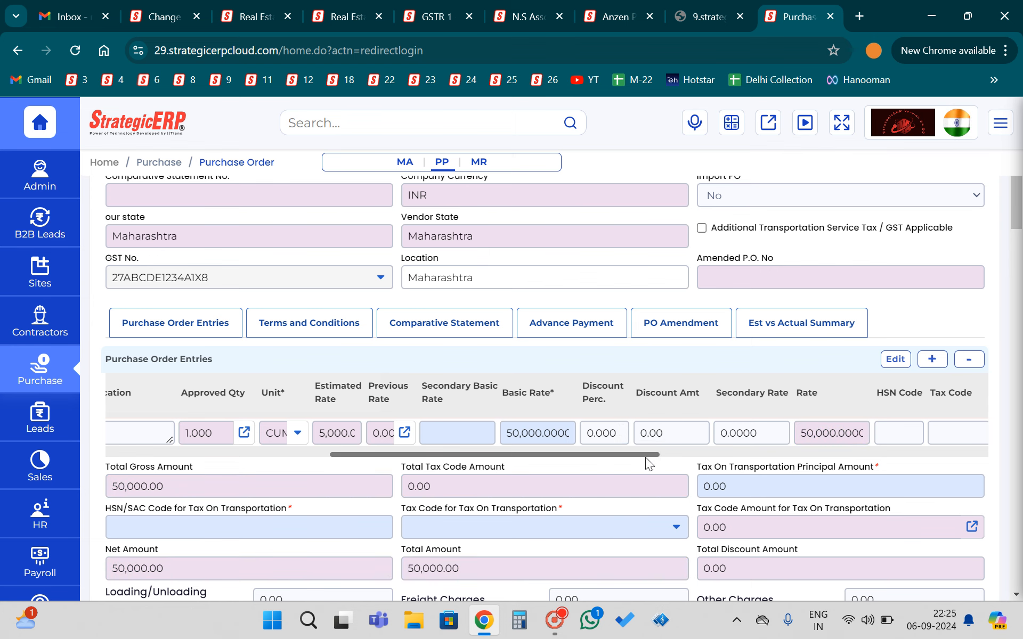
- Give the RMC-M 35 entry HSN code 99876 and tax code TXC1703 (Input CGST 9% + Input SGST 9% = 18%)
{"action": "left_click_drag", "start_coordinate": [657, 457], "coordinate": [809, 455]}
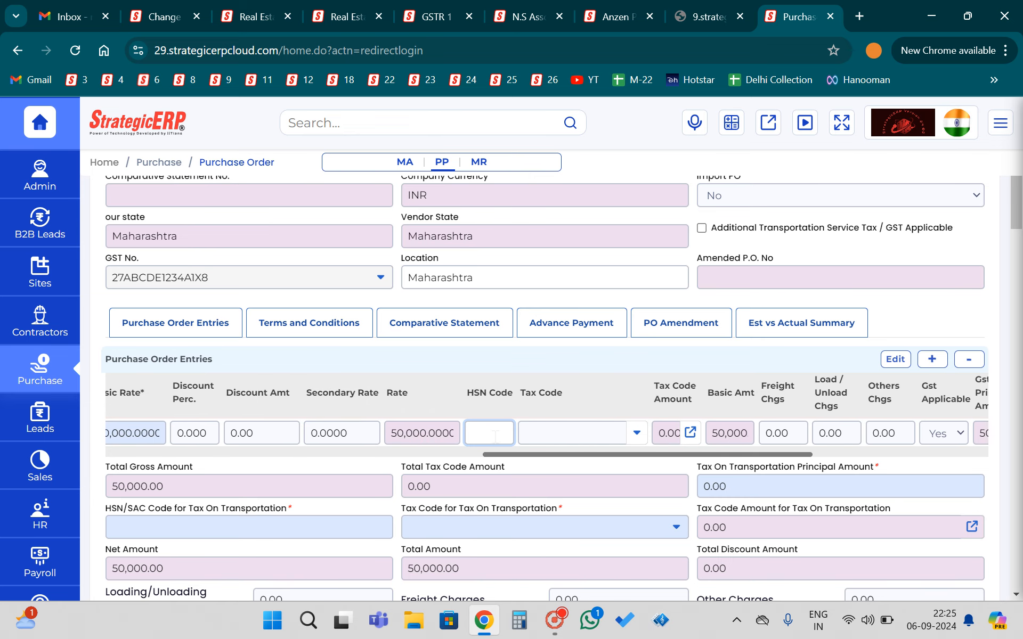
{"action": "type", "text": "99876"}
{"action": "left_click", "coordinate": [599, 364]}
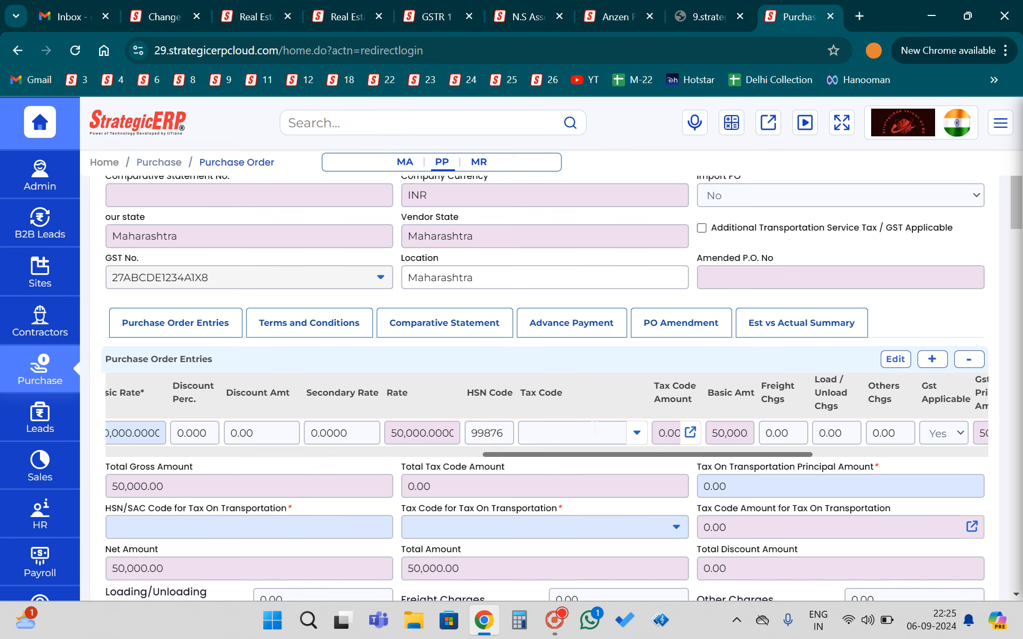
{"action": "left_click", "coordinate": [630, 433]}
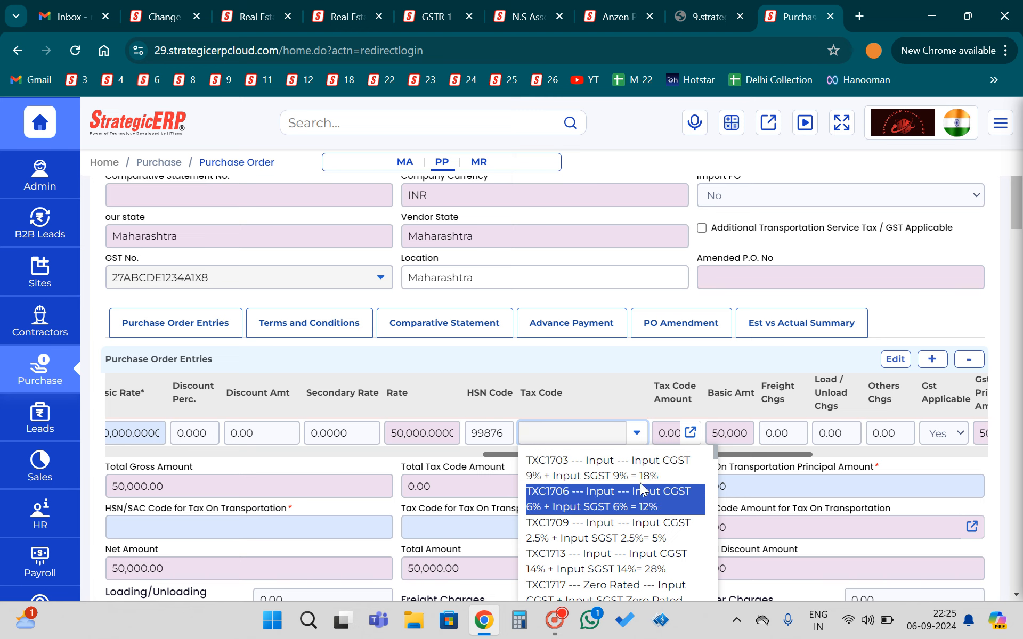
{"action": "left_click", "coordinate": [624, 473]}
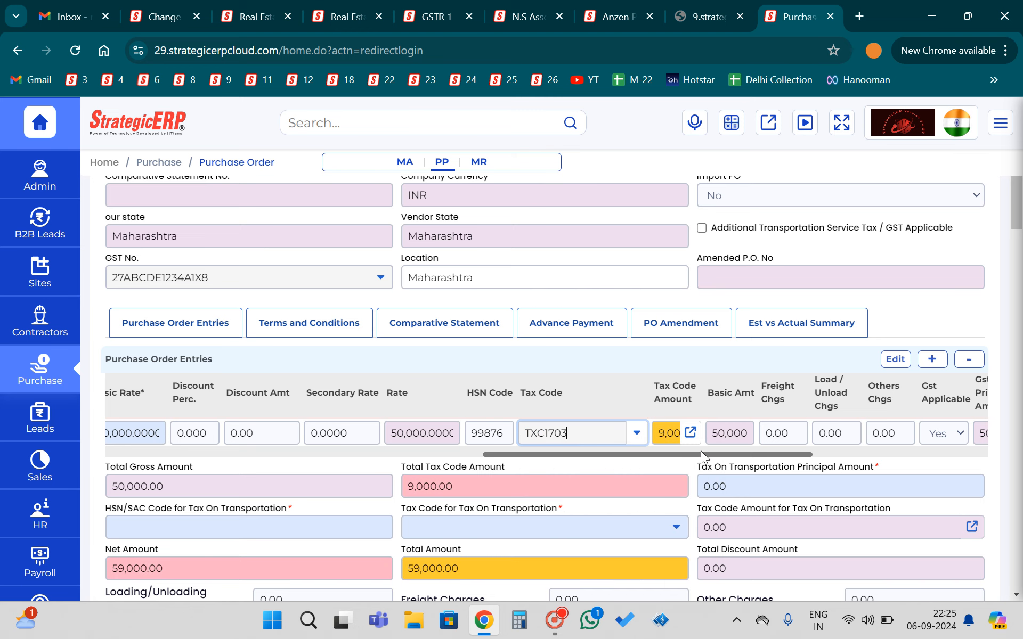
- Set the RMC-M 35 entry's freight charges to 1200
{"action": "left_click_drag", "start_coordinate": [749, 454], "coordinate": [815, 454]}
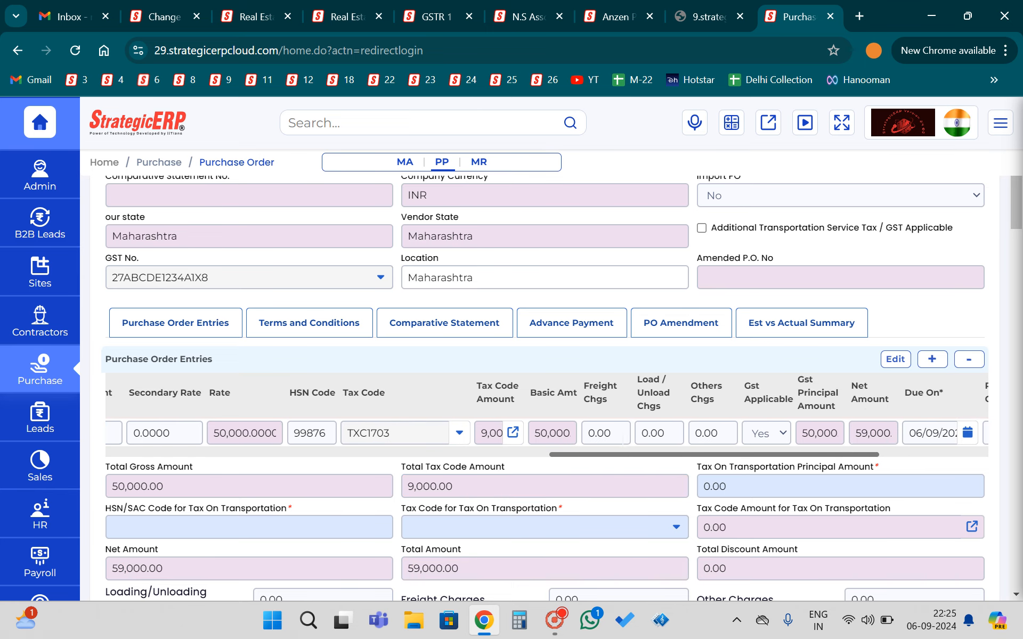
{"action": "left_click", "coordinate": [623, 436]}
{"action": "key", "text": "Tab"}
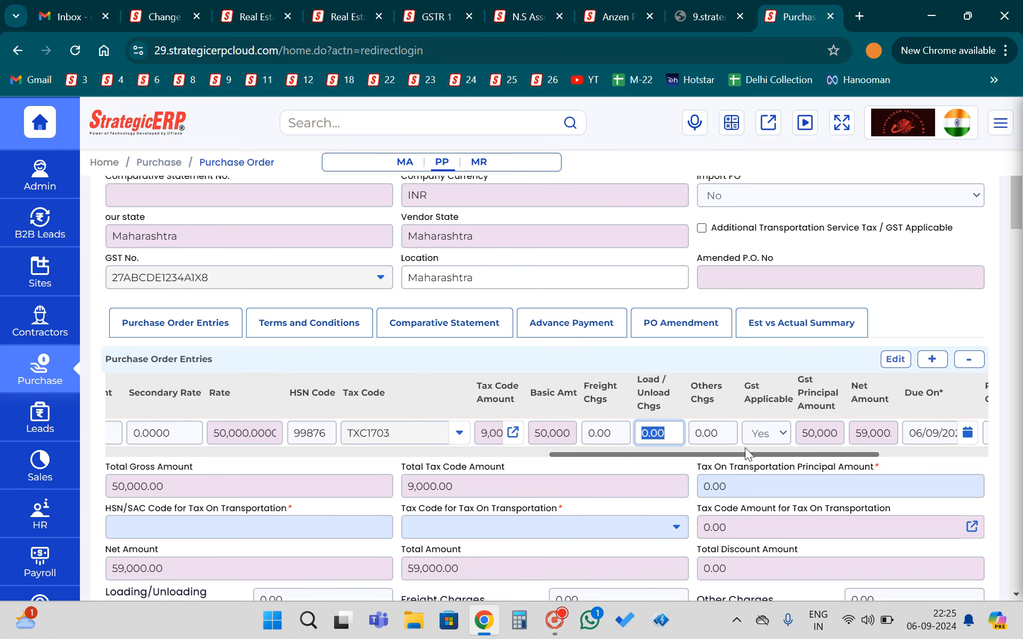
{"action": "key", "text": "Tab"}
{"action": "left_click_drag", "start_coordinate": [617, 437], "coordinate": [595, 433]}
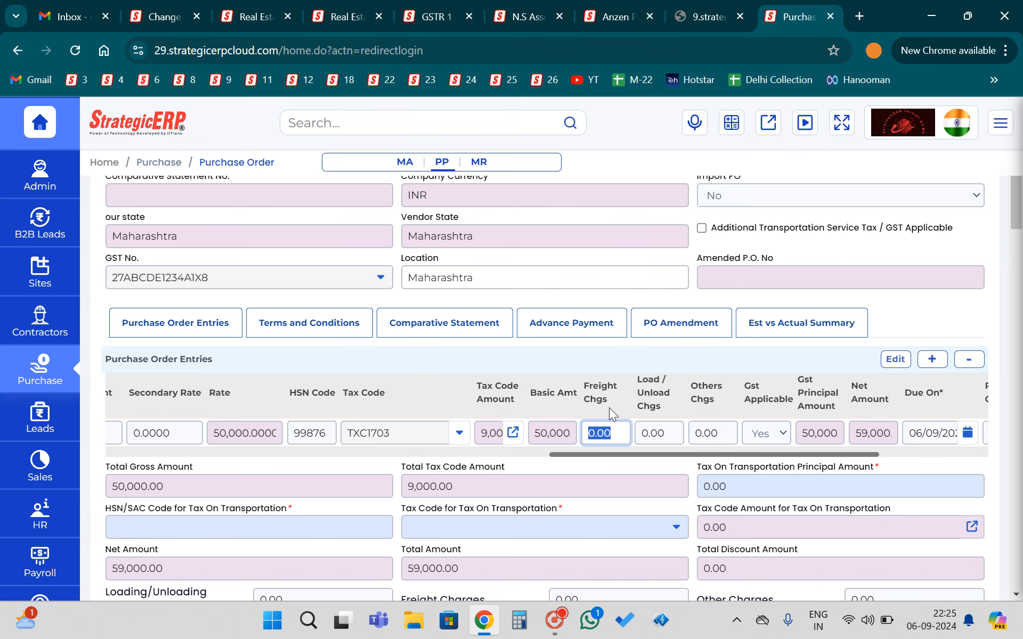
{"action": "type", "text": "12"}
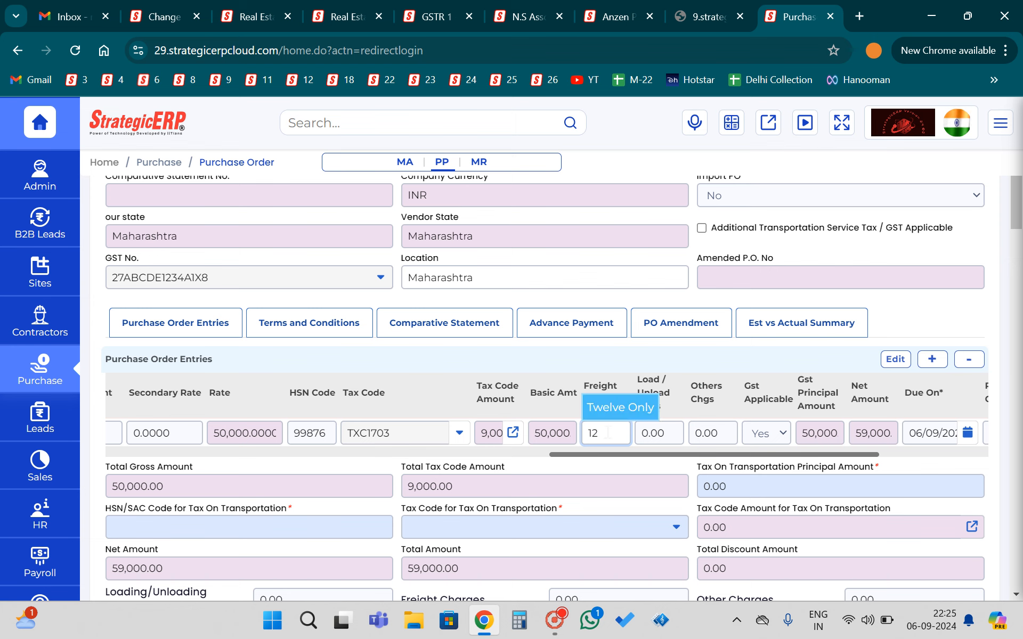
{"action": "type", "text": "00"}
{"action": "left_click", "coordinate": [501, 366]}
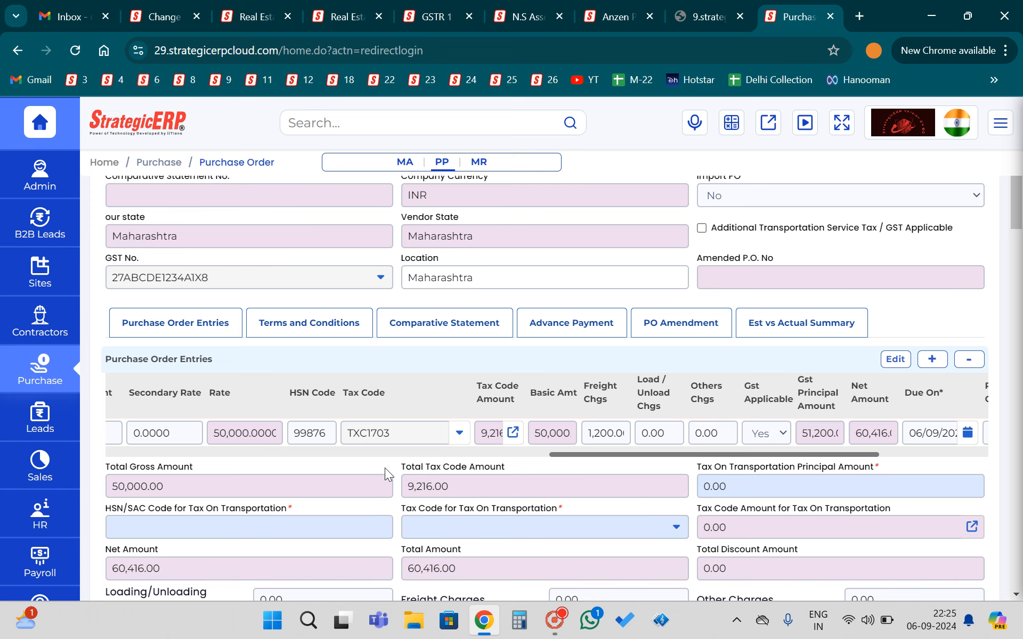
- Apply the Construction group terms to the purchase order and enlarge the Terms and Conditions text box to read them
{"action": "scroll", "coordinate": [384, 468], "scroll_direction": "down", "scroll_amount": 1}
{"action": "scroll", "coordinate": [307, 397], "scroll_direction": "up", "scroll_amount": 2}
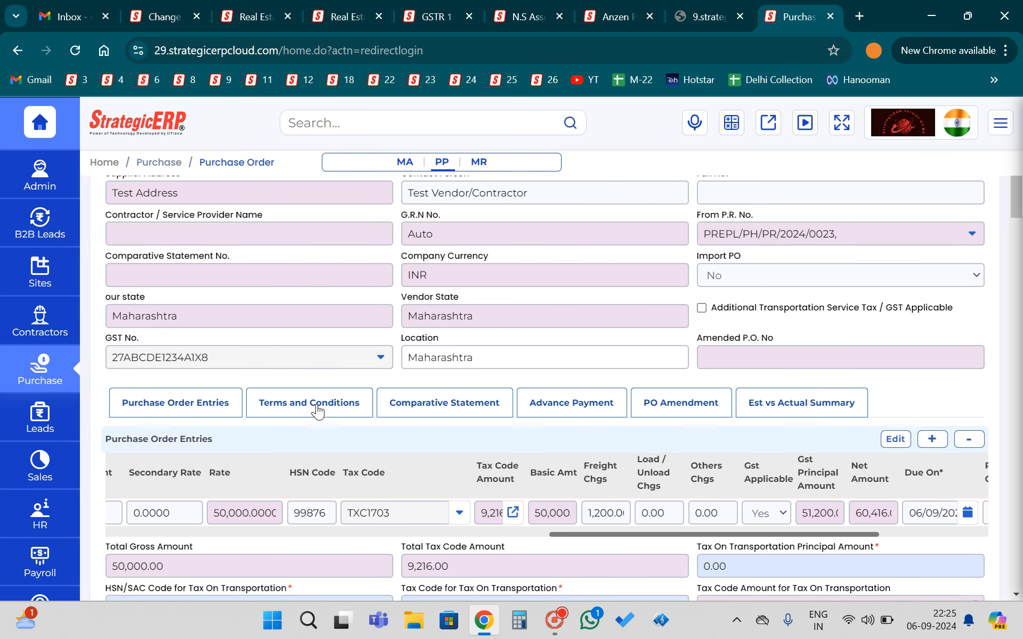
{"action": "left_click", "coordinate": [316, 411]}
{"action": "scroll", "coordinate": [264, 465], "scroll_direction": "down", "scroll_amount": 3}
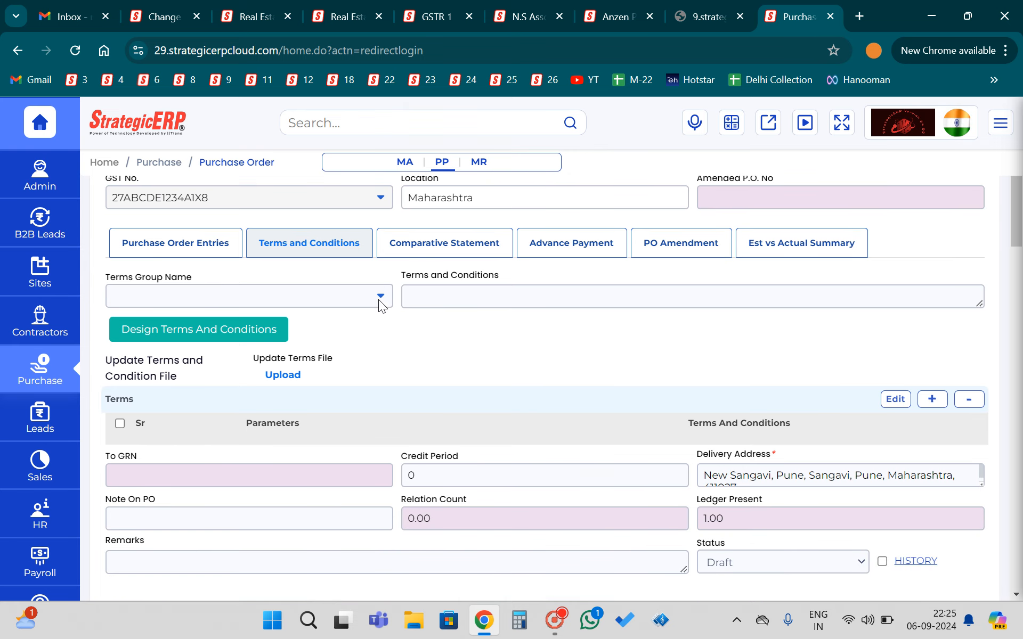
{"action": "left_click", "coordinate": [378, 300]}
{"action": "left_click", "coordinate": [269, 373]}
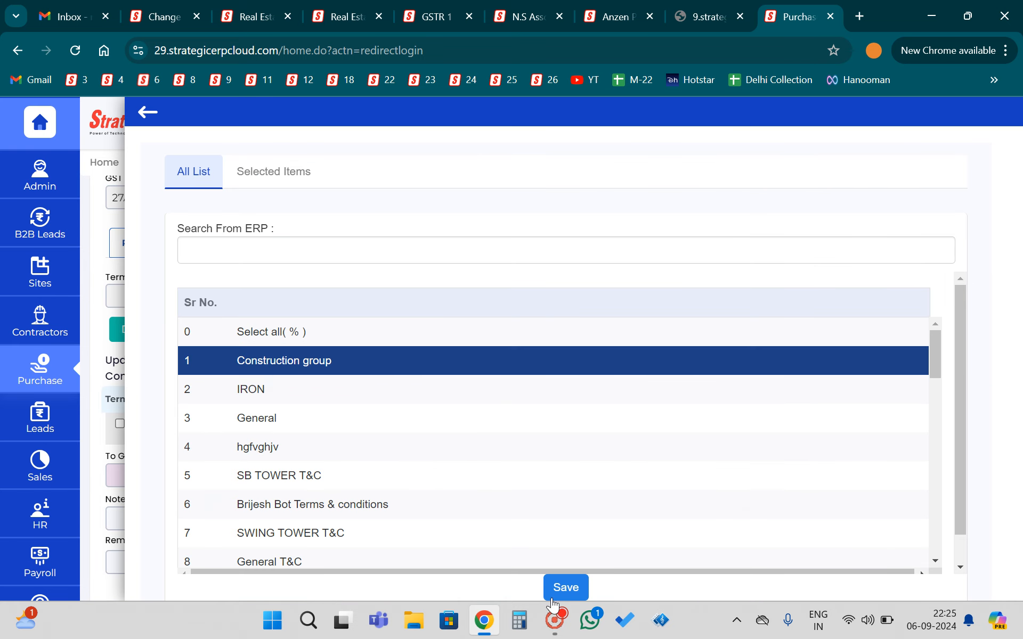
{"action": "left_click", "coordinate": [565, 586]}
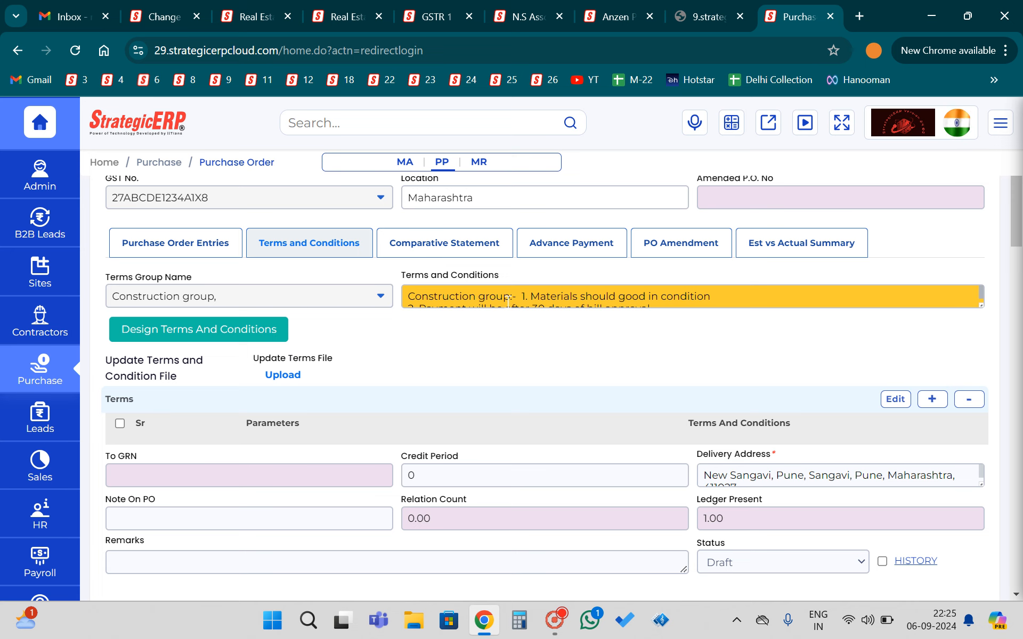
{"action": "scroll", "coordinate": [508, 302], "scroll_direction": "down", "scroll_amount": 1}
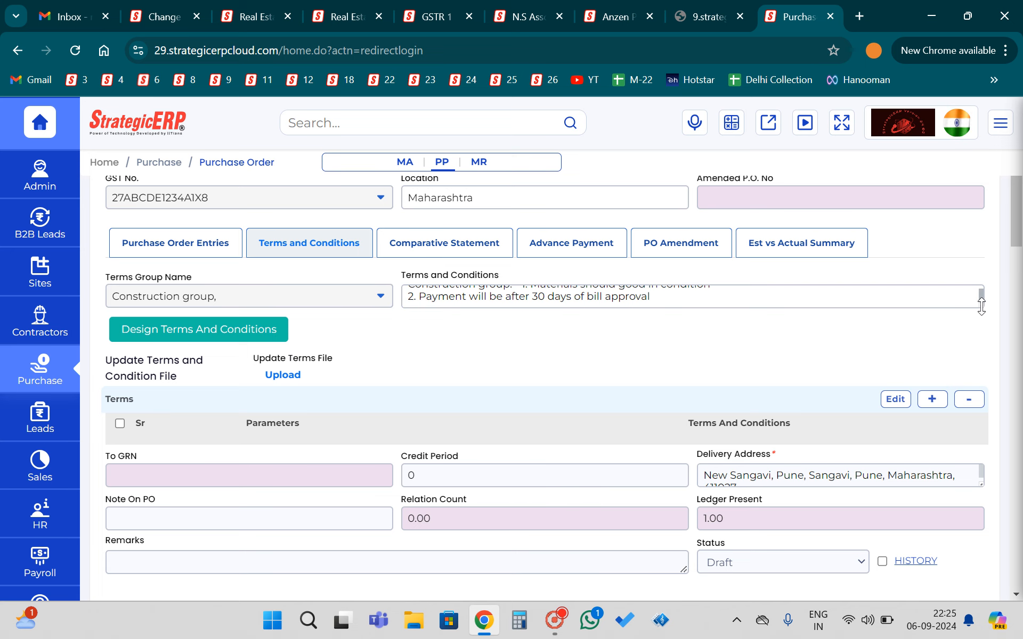
{"action": "left_click_drag", "start_coordinate": [981, 305], "coordinate": [980, 414]}
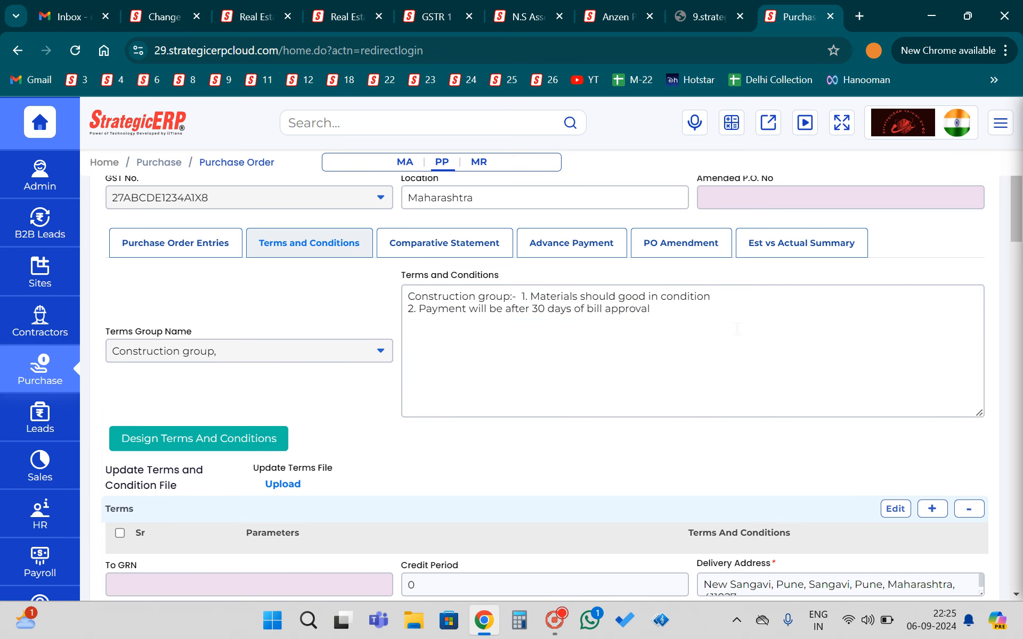
{"action": "left_click_drag", "start_coordinate": [603, 309], "coordinate": [533, 306]}
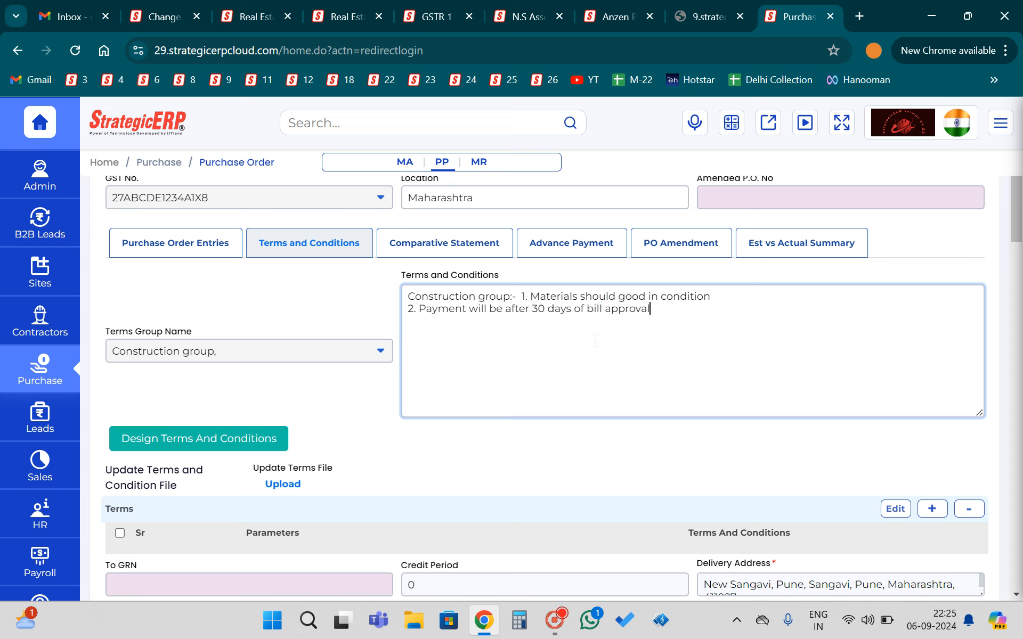
- Try to send the purchase order for verification to the first listed user
{"action": "scroll", "coordinate": [341, 367], "scroll_direction": "down", "scroll_amount": 6}
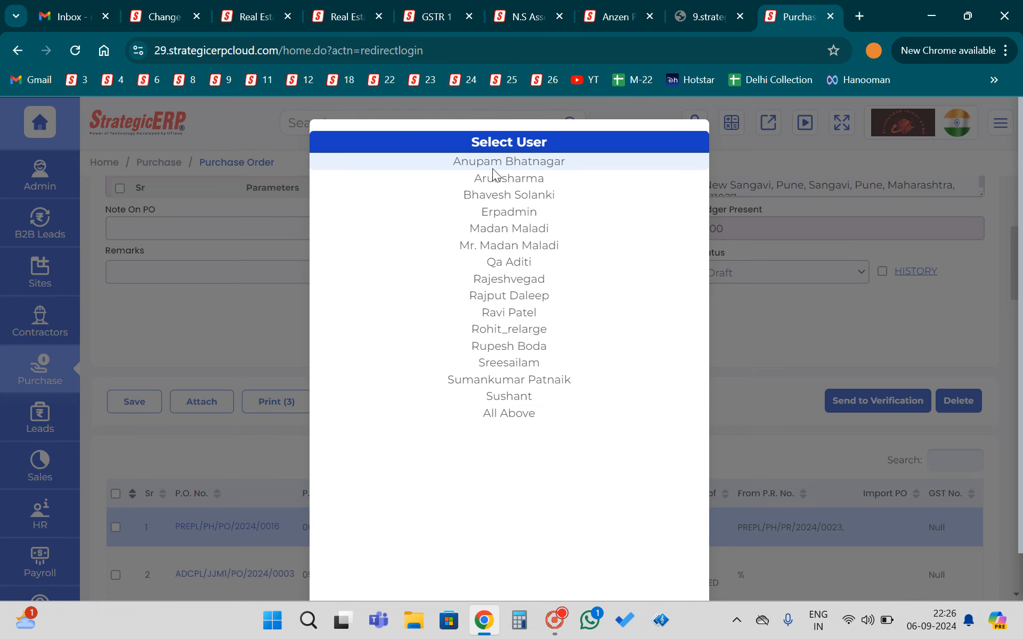
{"action": "left_click", "coordinate": [492, 167]}
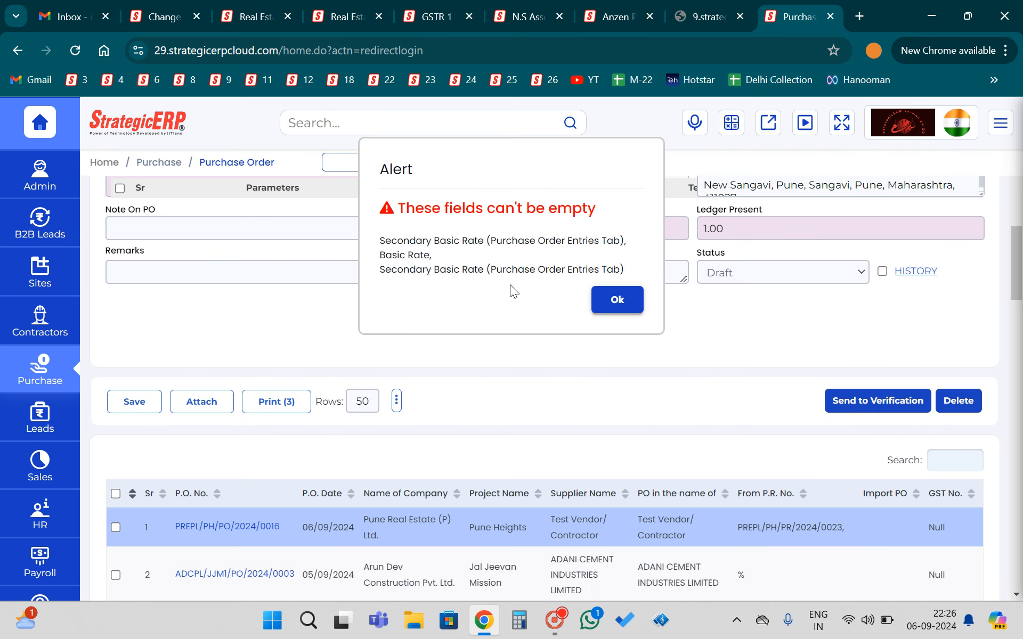
{"action": "left_click", "coordinate": [616, 285]}
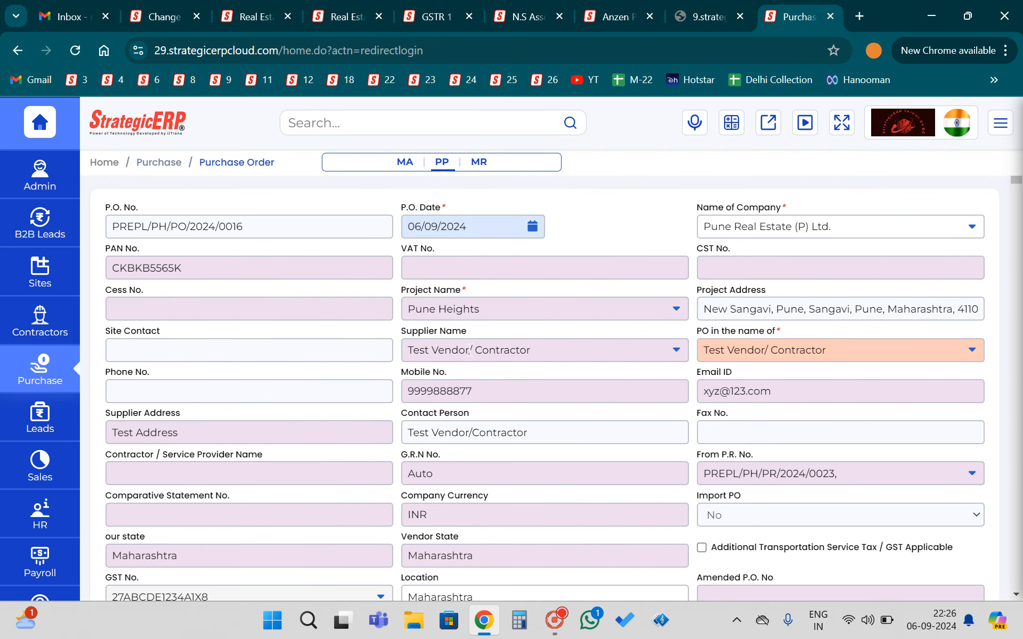
- Set the secondary basic rate of the RMC-M 35 purchase order entry to 50000
{"action": "scroll", "coordinate": [470, 350], "scroll_direction": "down", "scroll_amount": 5}
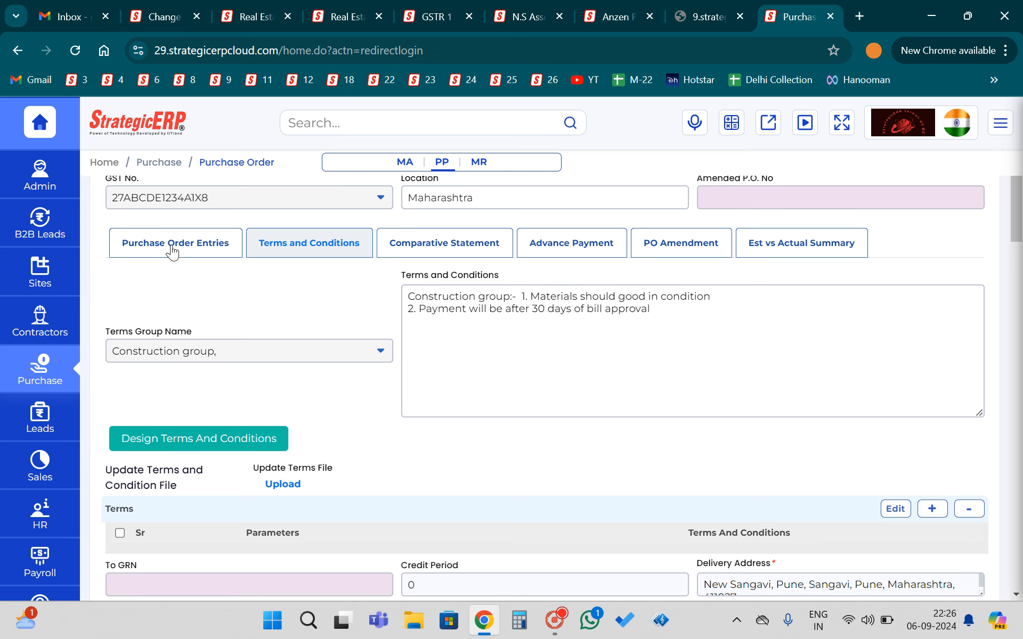
{"action": "left_click", "coordinate": [172, 251]}
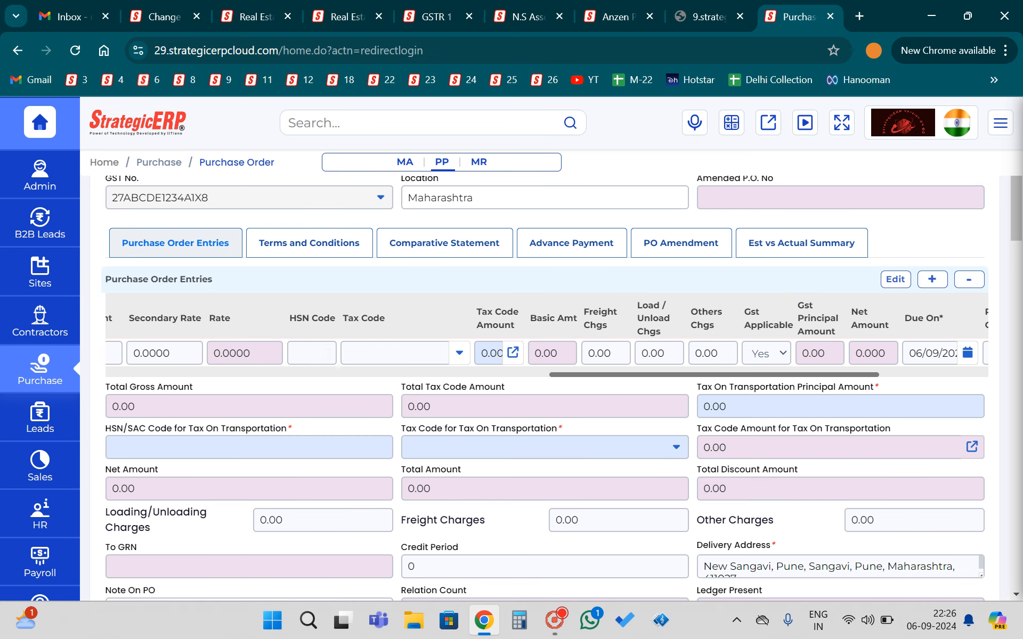
{"action": "left_click_drag", "start_coordinate": [680, 374], "coordinate": [473, 380]}
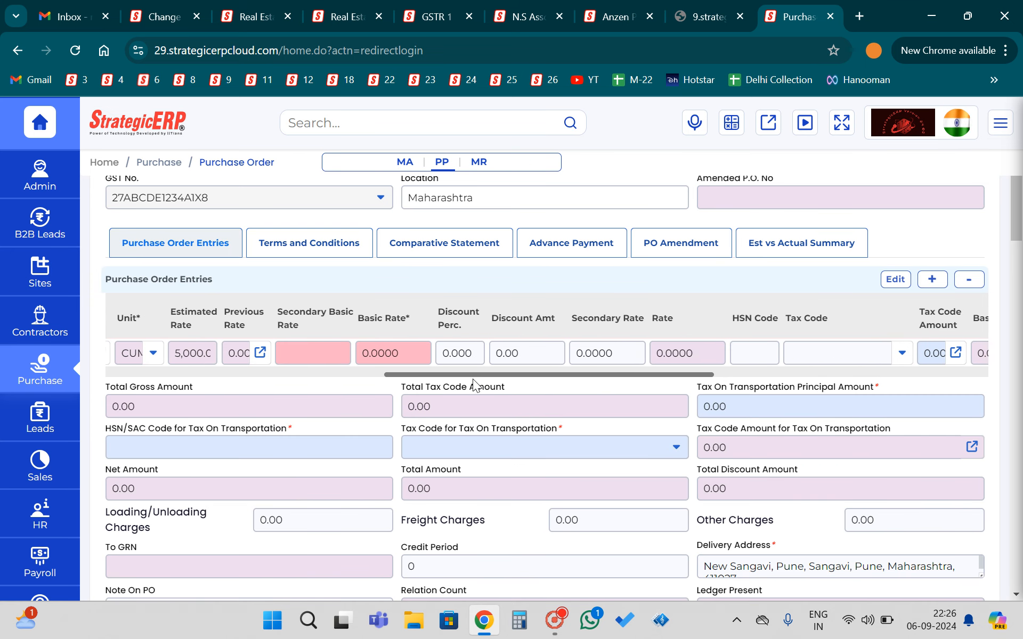
{"action": "left_click", "coordinate": [311, 356]}
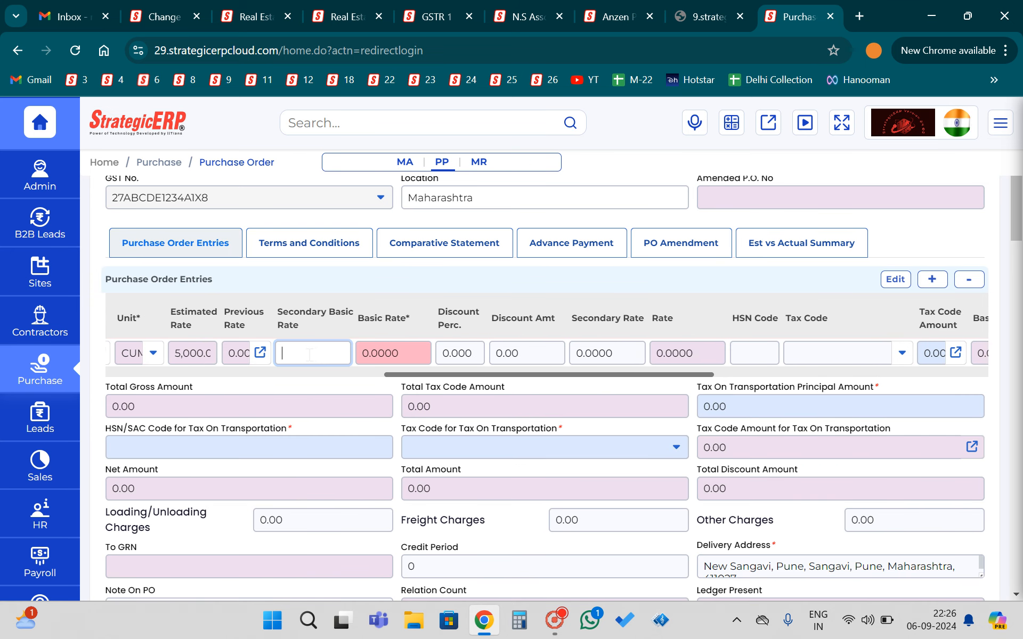
{"action": "type", "text": "50000"}
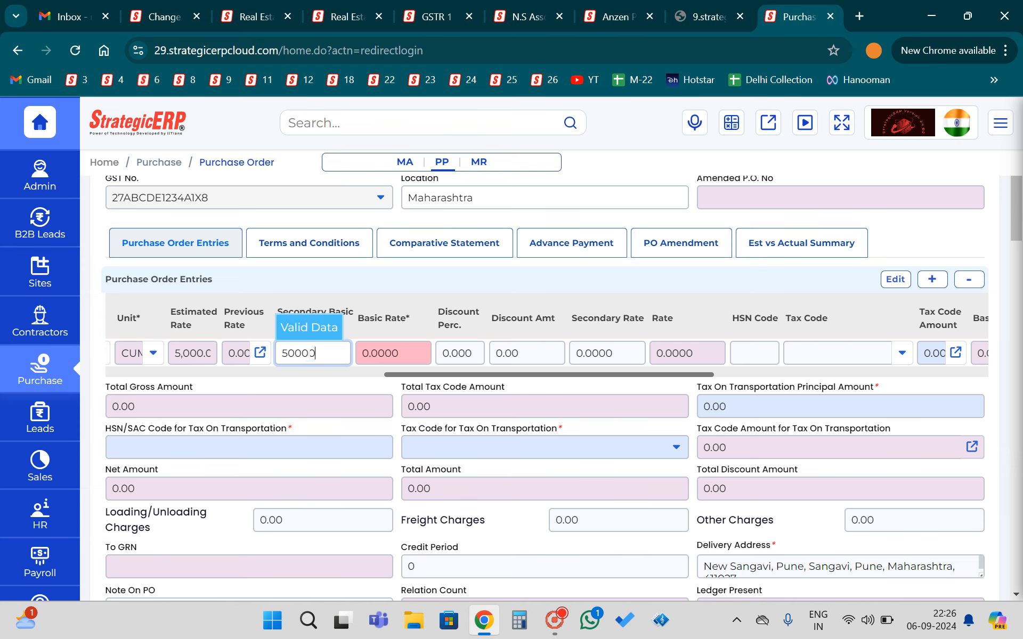
{"action": "left_click", "coordinate": [374, 357]}
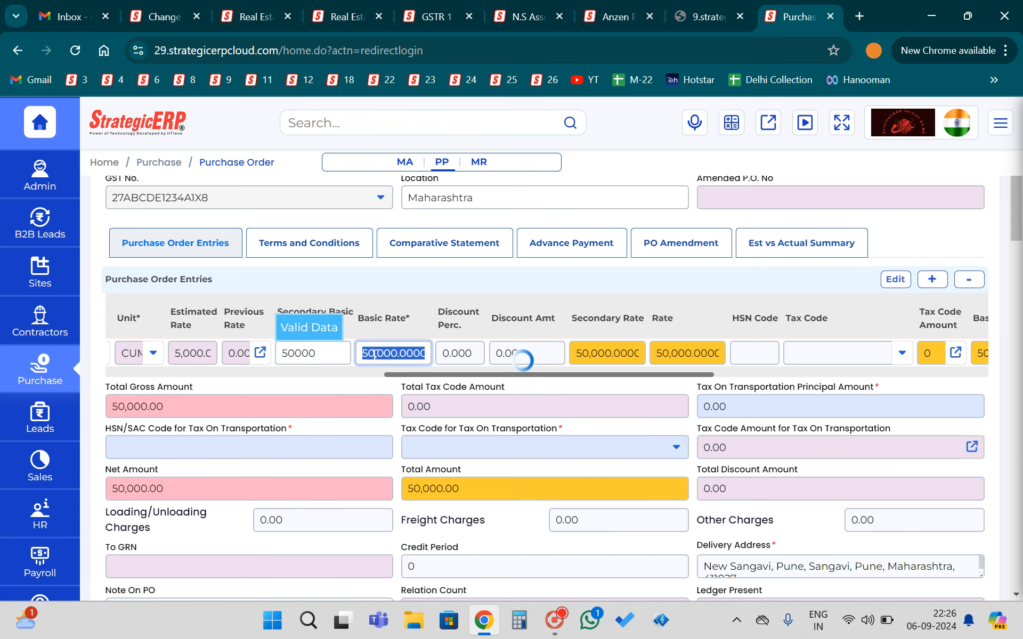
{"action": "left_click", "coordinate": [338, 386]}
- Send the Pune Heights purchase order for verification to the first listed user
{"action": "scroll", "coordinate": [579, 415], "scroll_direction": "down", "scroll_amount": 8}
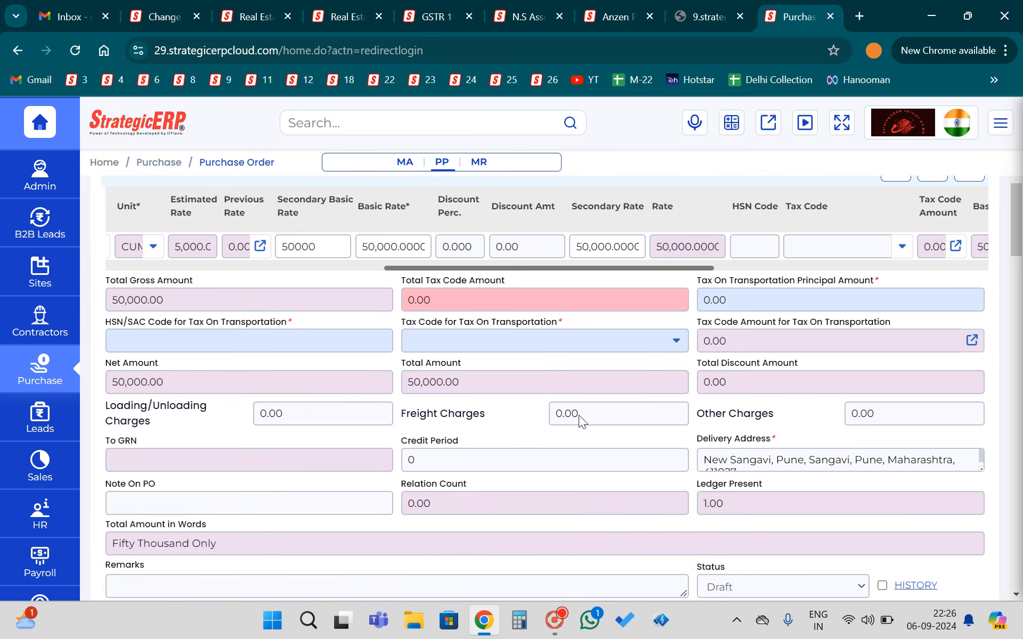
{"action": "left_click", "coordinate": [886, 352]}
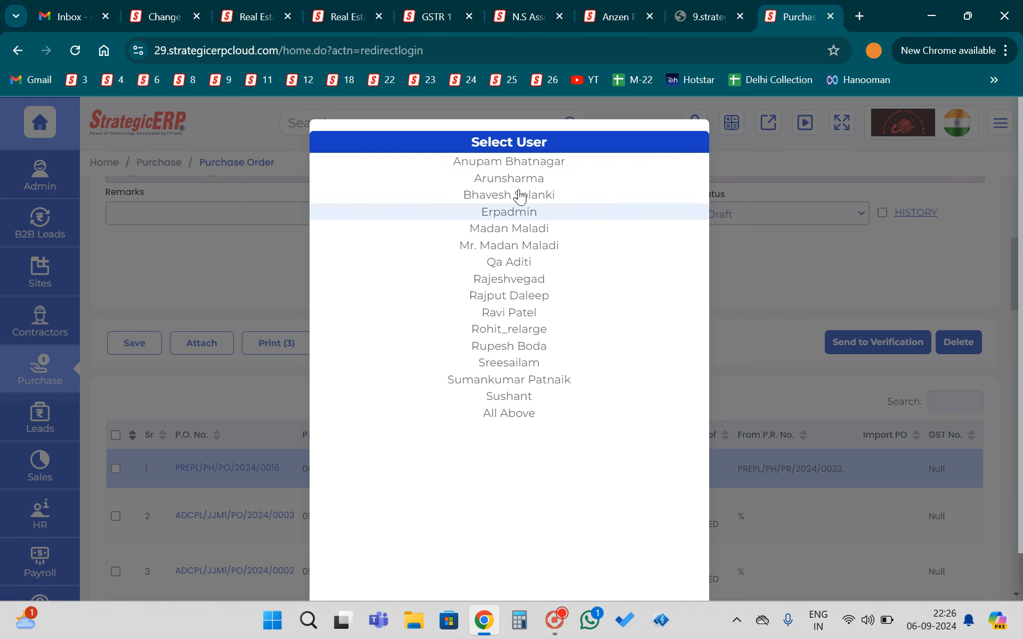
{"action": "left_click", "coordinate": [519, 164]}
{"action": "left_click", "coordinate": [486, 215]}
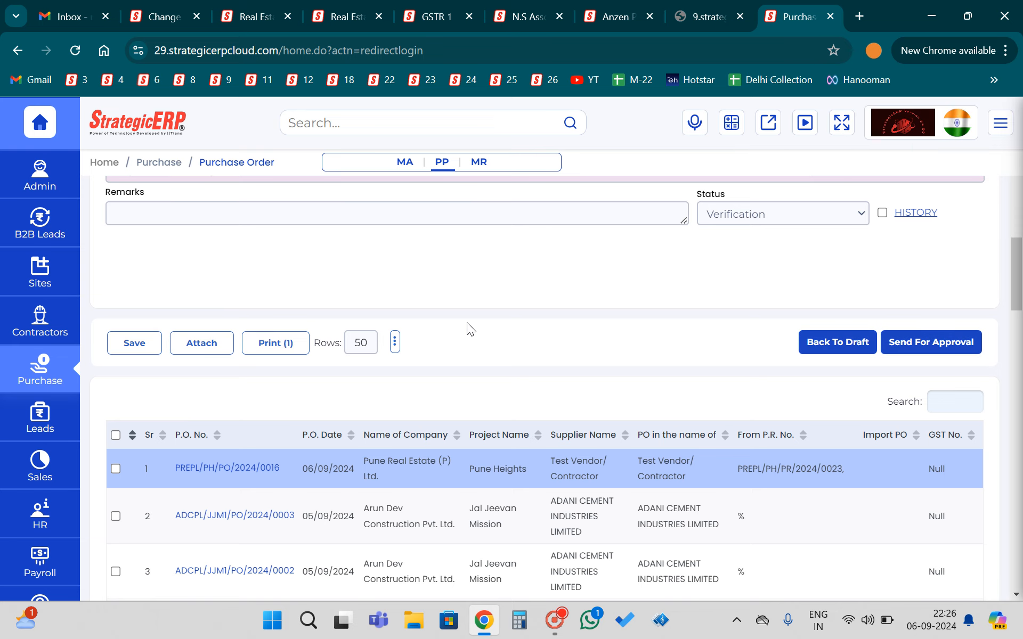
- Open the Purchase Order GST (PDF) printout in a maximized window and look over its pages
{"action": "left_click", "coordinate": [276, 343]}
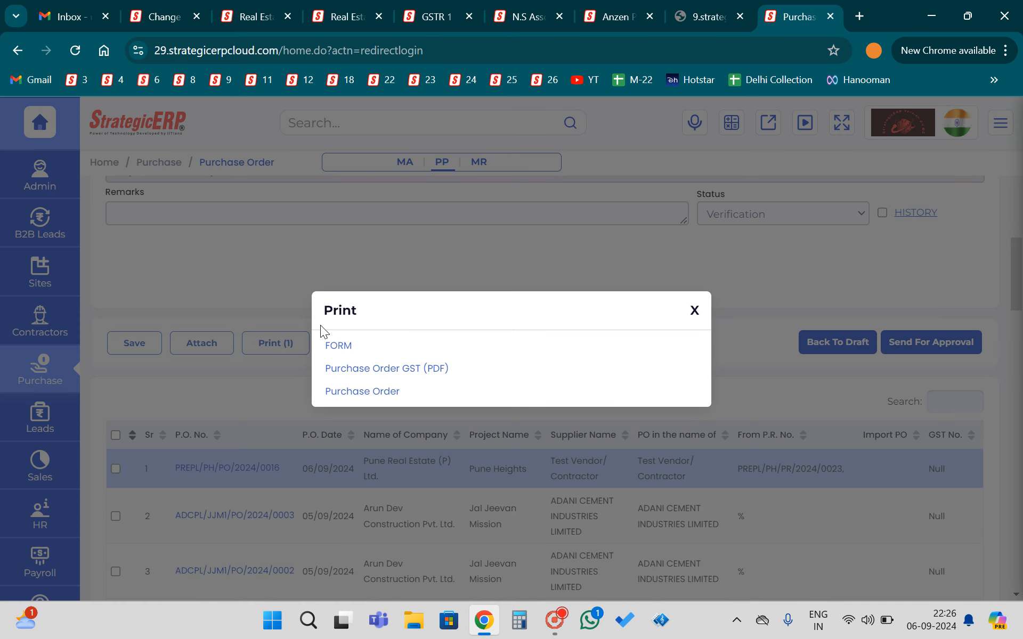
{"action": "left_click", "coordinate": [376, 376]}
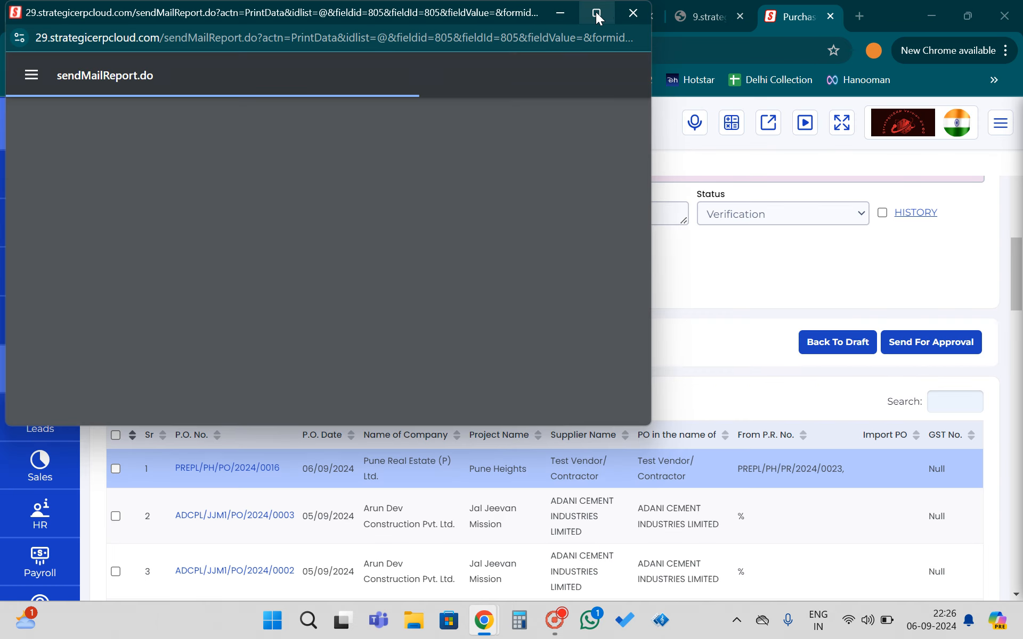
{"action": "left_click", "coordinate": [596, 13]}
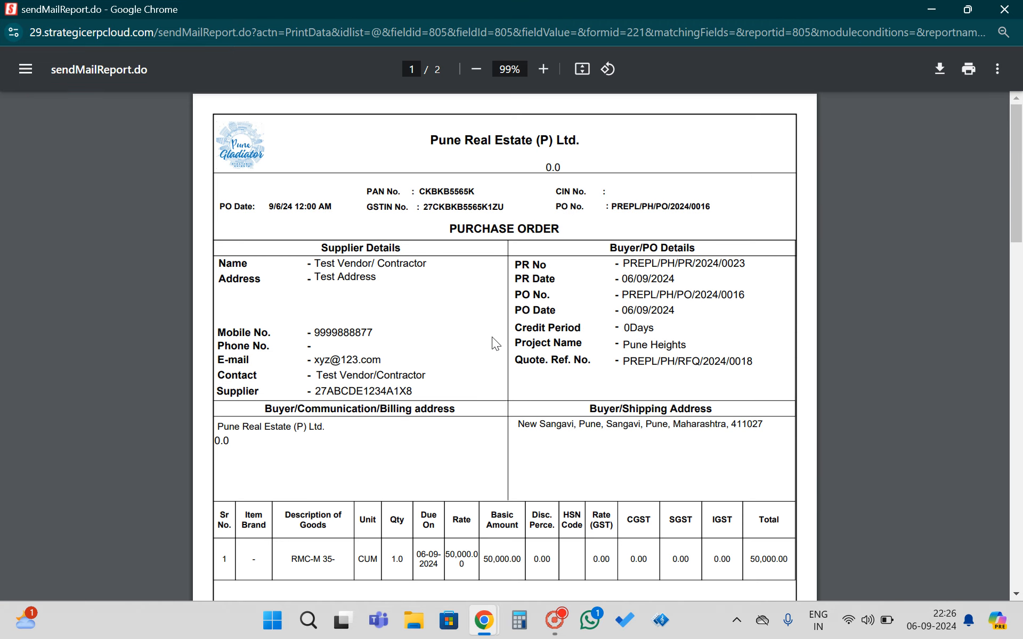
{"action": "scroll", "coordinate": [506, 314], "scroll_direction": "down", "scroll_amount": 15}
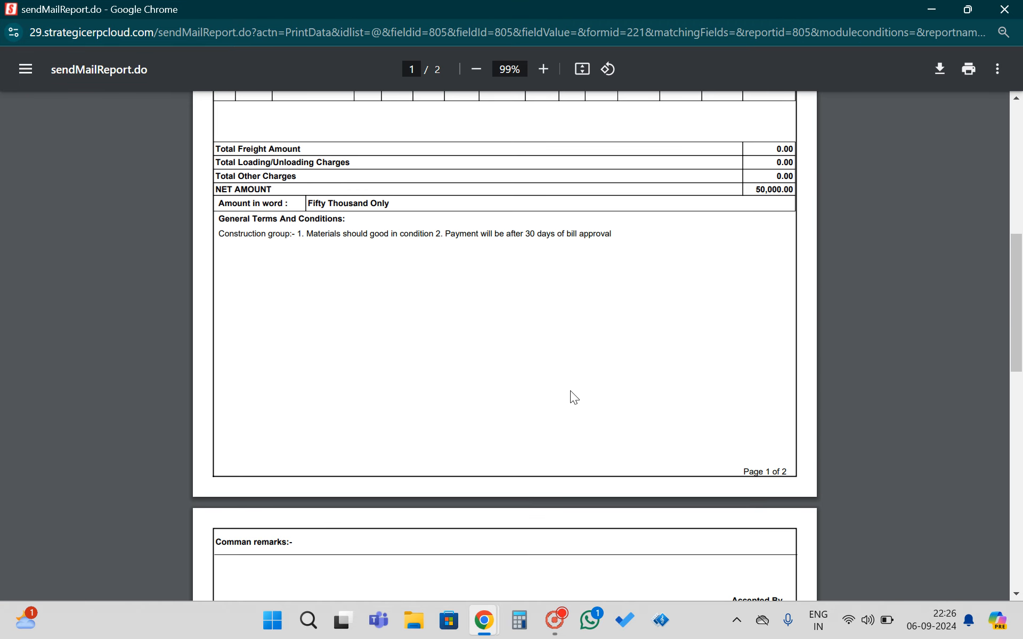
{"action": "scroll", "coordinate": [555, 382], "scroll_direction": "down", "scroll_amount": 3}
{"action": "scroll", "coordinate": [548, 376], "scroll_direction": "up", "scroll_amount": 18}
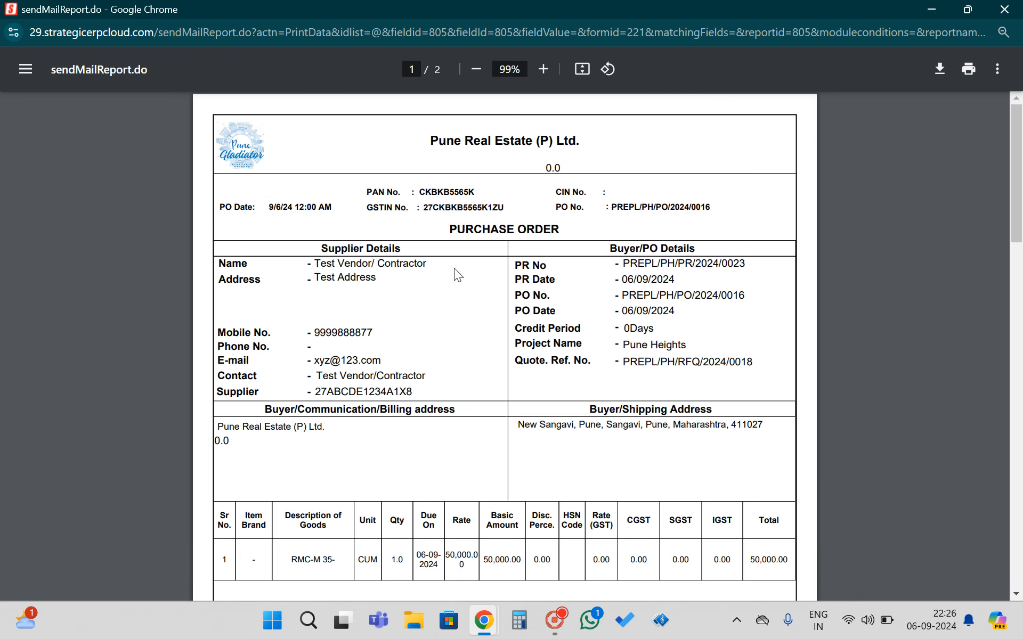
- Review the RMC-M 35 line's basic amount and the General Terms and Conditions in the printout, and close it
{"action": "scroll", "coordinate": [436, 346], "scroll_direction": "down", "scroll_amount": 3}
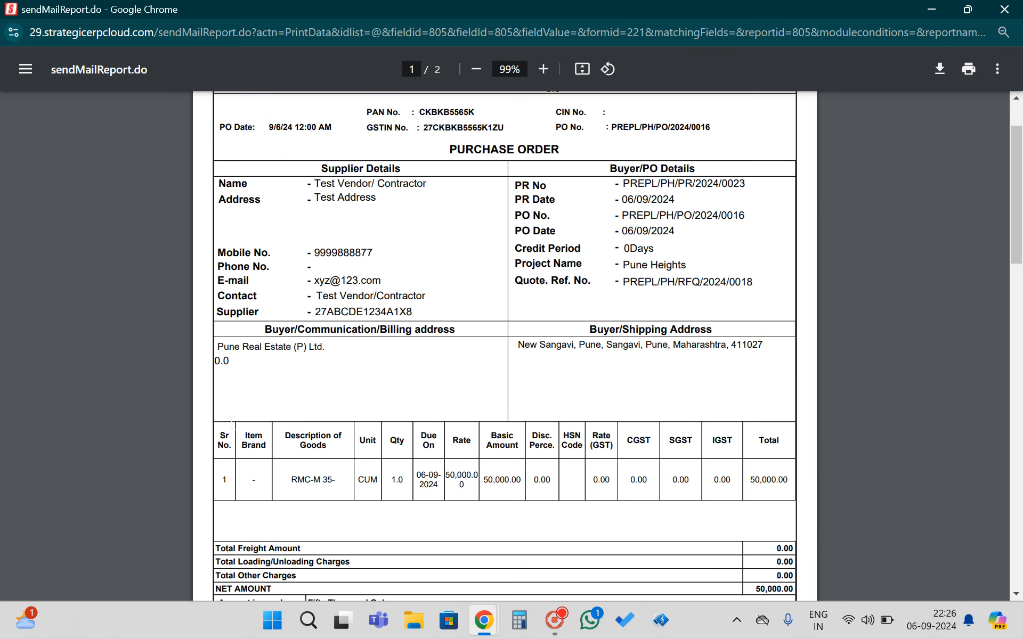
{"action": "scroll", "coordinate": [468, 275], "scroll_direction": "down", "scroll_amount": 4}
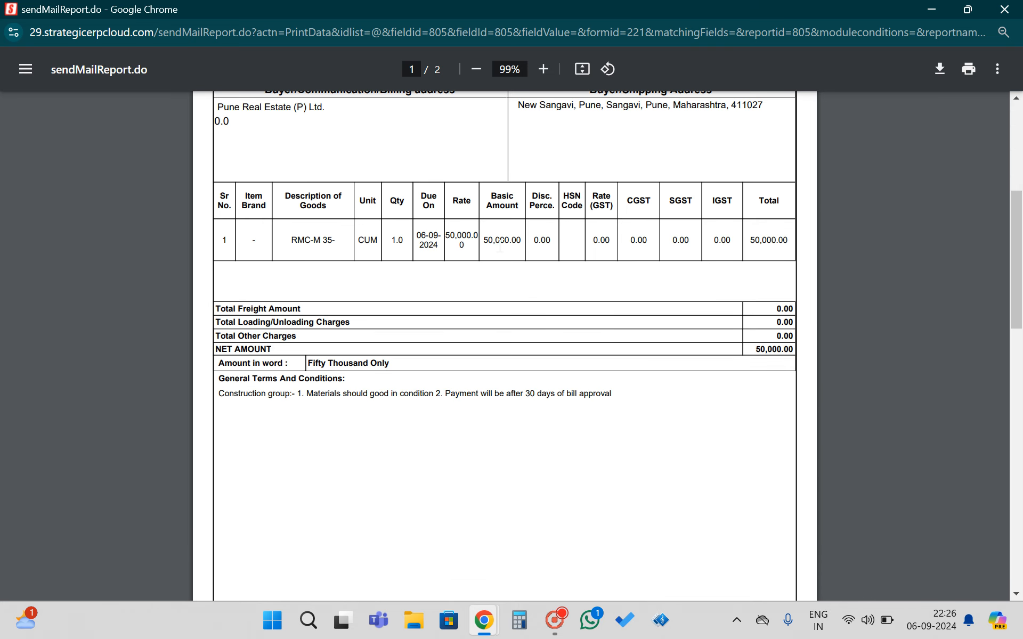
{"action": "scroll", "coordinate": [500, 244], "scroll_direction": "up", "scroll_amount": 4}
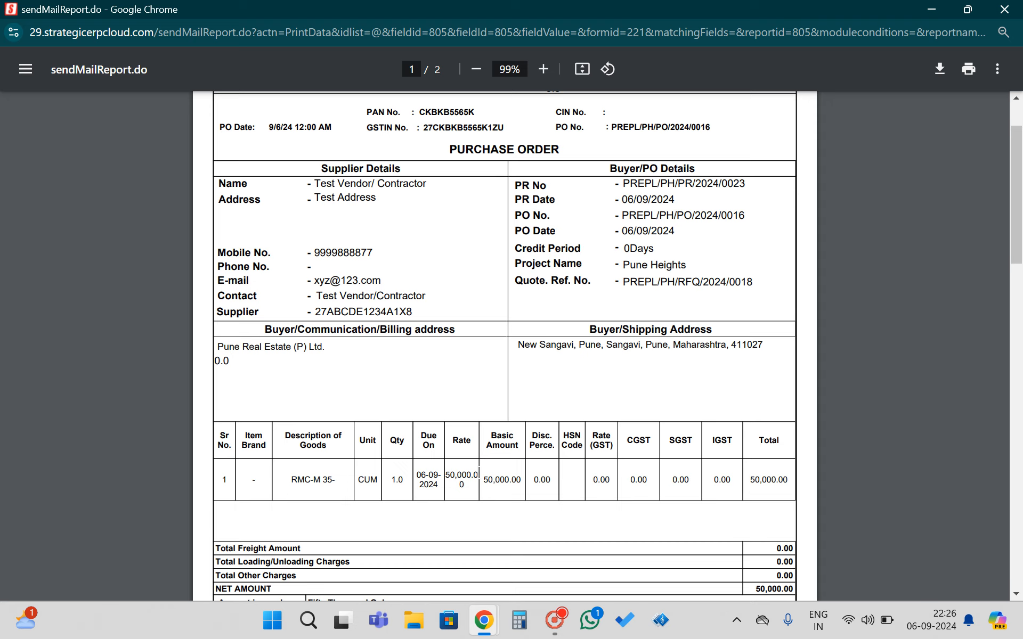
{"action": "left_click_drag", "start_coordinate": [483, 480], "coordinate": [513, 480]}
{"action": "scroll", "coordinate": [713, 382], "scroll_direction": "down", "scroll_amount": 8}
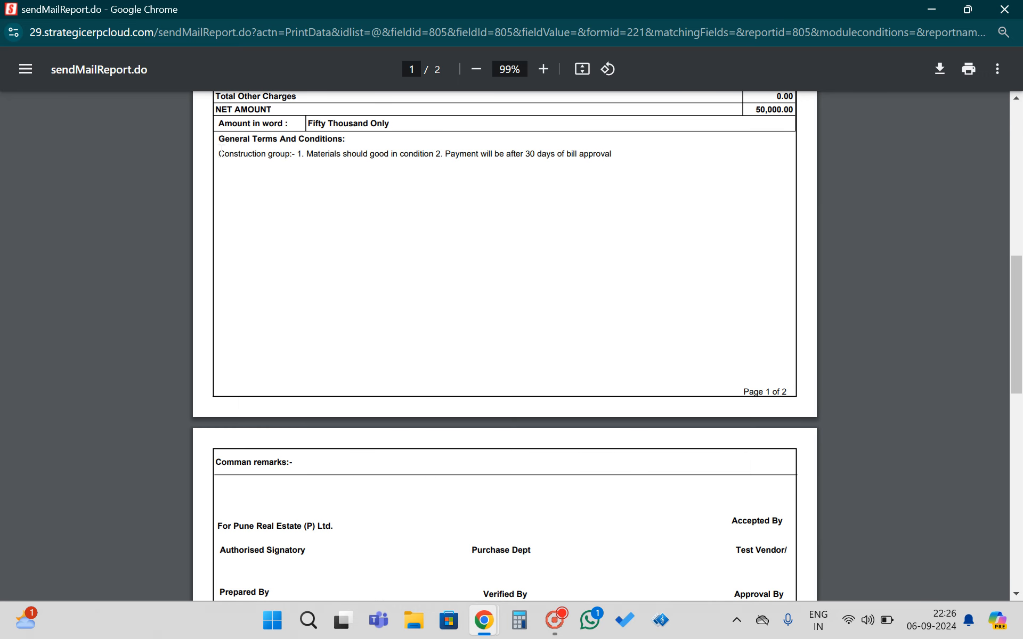
{"action": "left_click_drag", "start_coordinate": [219, 154], "coordinate": [654, 177]}
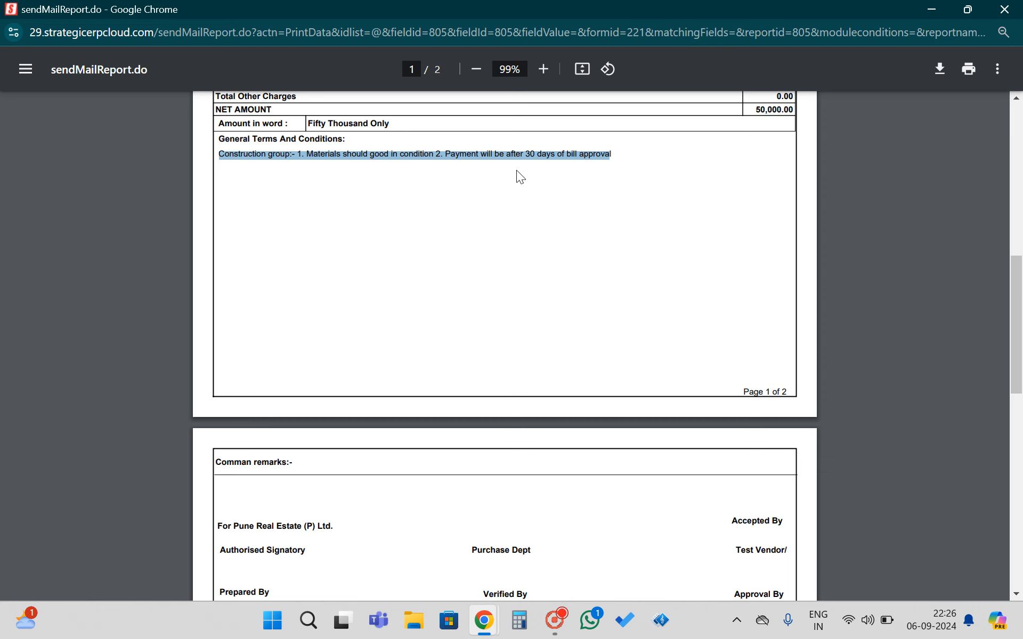
{"action": "left_click", "coordinate": [443, 194]}
{"action": "scroll", "coordinate": [411, 274], "scroll_direction": "up", "scroll_amount": 10}
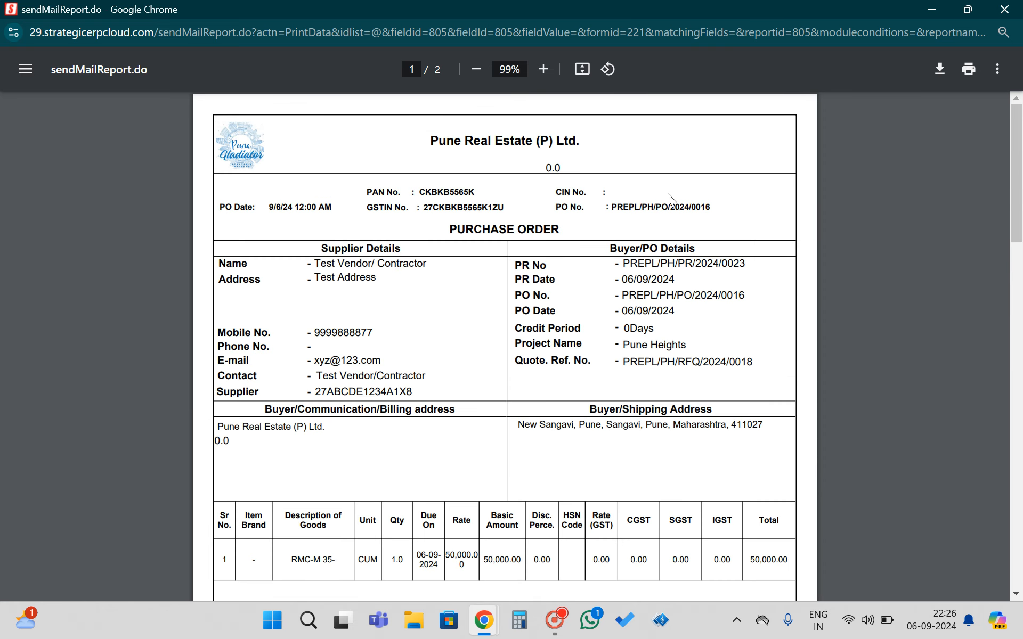
{"action": "left_click", "coordinate": [1004, 9]}
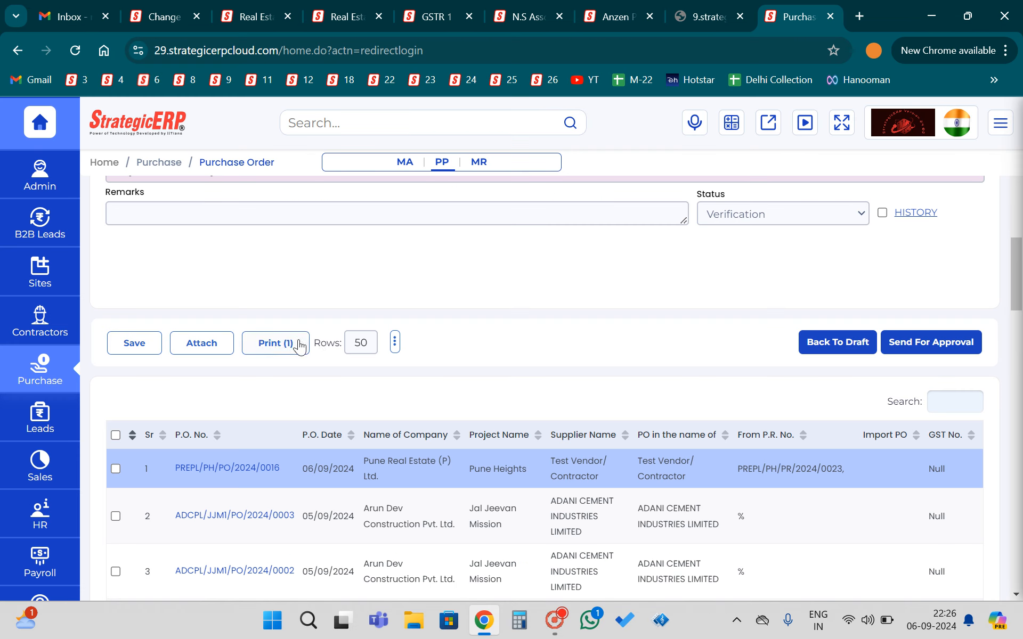
- Open the purchase order's print report once more and close its window
{"action": "left_click", "coordinate": [260, 345]}
{"action": "left_click", "coordinate": [341, 392]}
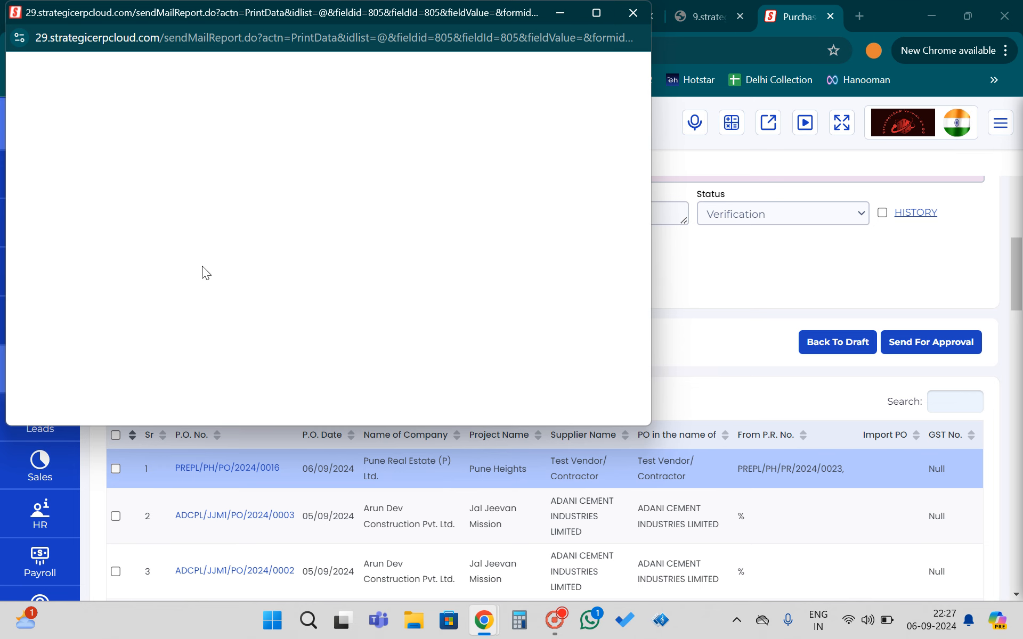
{"action": "left_click", "coordinate": [632, 12]}
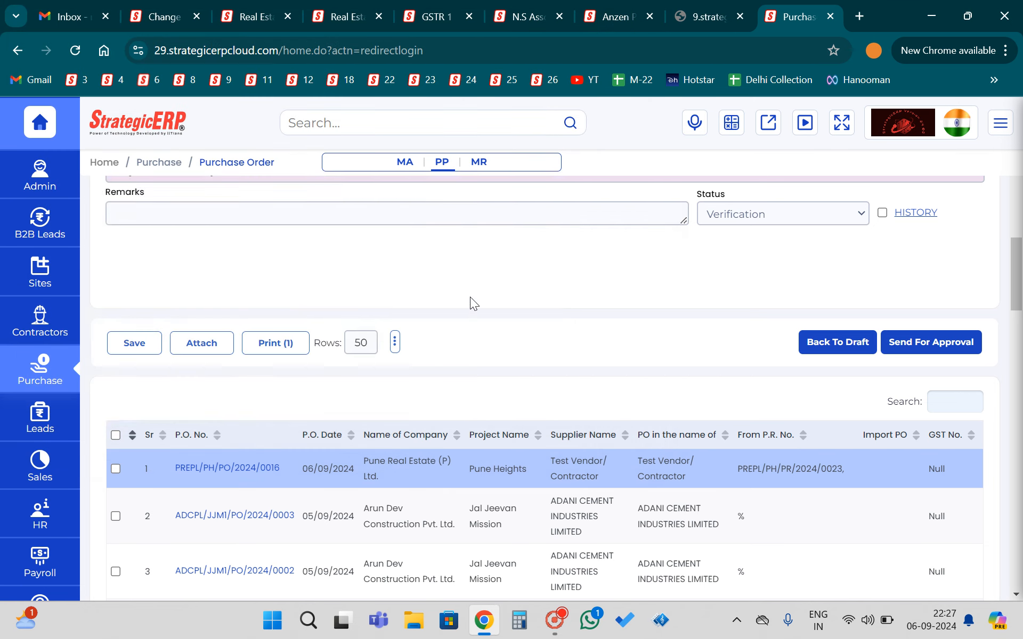
{"action": "scroll", "coordinate": [468, 294], "scroll_direction": "up", "scroll_amount": 3}
{"action": "scroll", "coordinate": [466, 293], "scroll_direction": "up", "scroll_amount": 6}
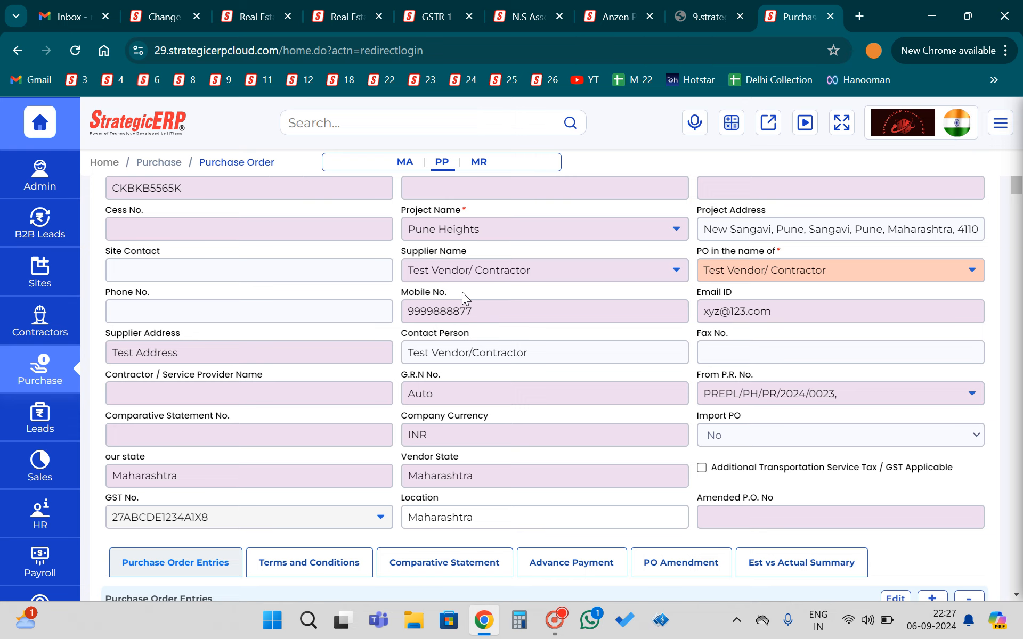
{"action": "scroll", "coordinate": [511, 357], "scroll_direction": "up", "scroll_amount": 2}
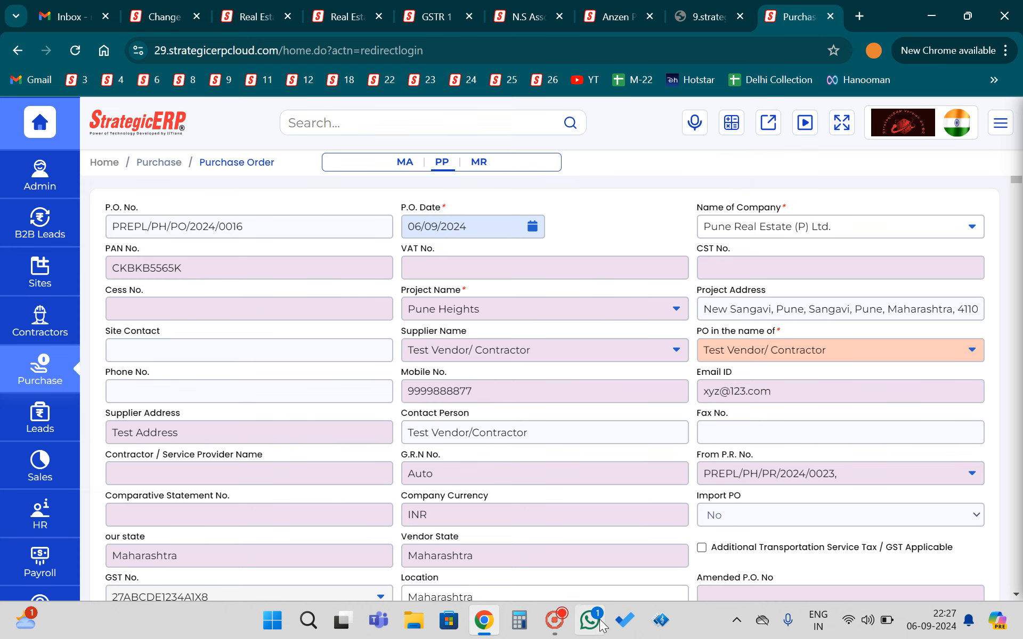
{"action": "mouse_move", "coordinate": [554, 629]}
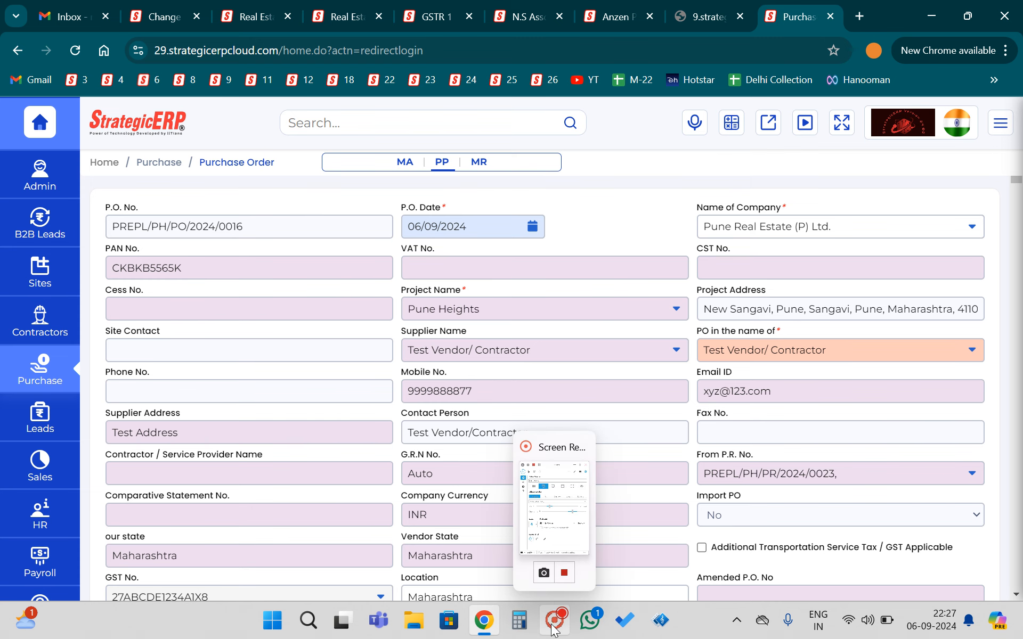